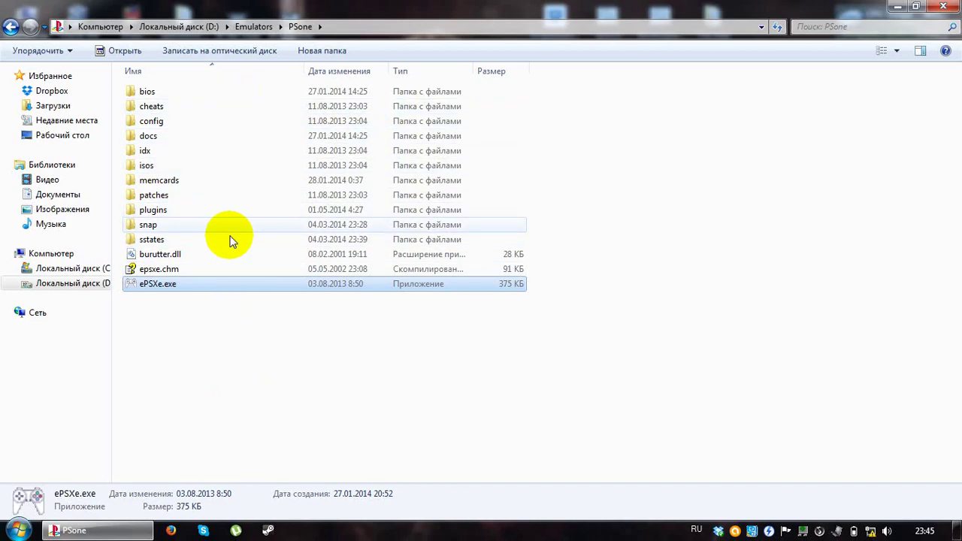
Step: Launch ePSXe.exe from the PSone folder and start its configuration wizard, advancing to the BIOS page
{"action": "double_click", "coordinate": [186, 290]}
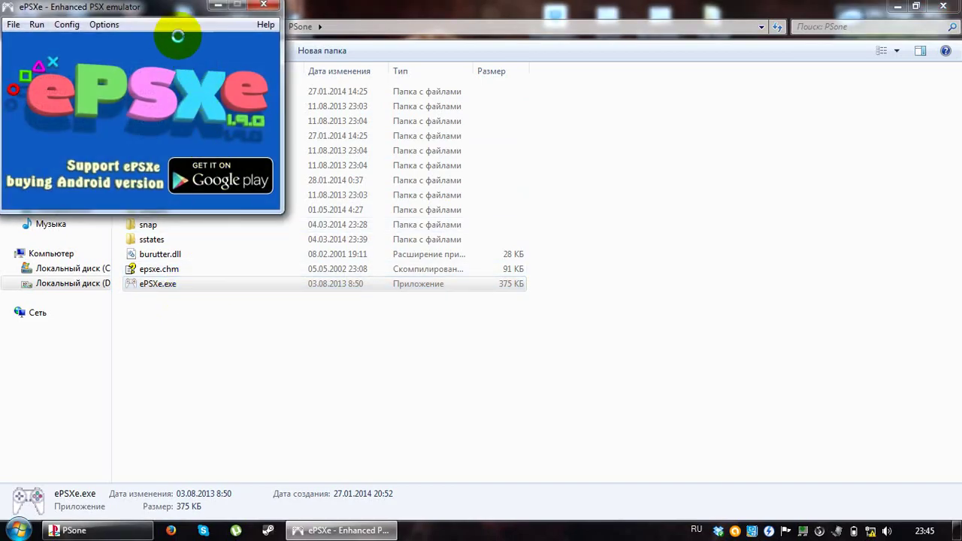
{"action": "left_click_drag", "start_coordinate": [153, 15], "coordinate": [281, 123]}
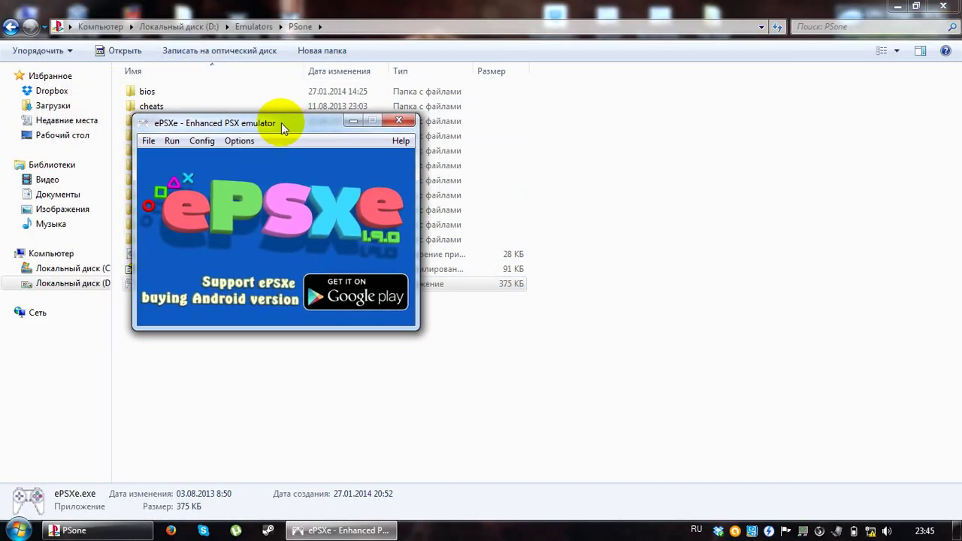
{"action": "left_click", "coordinate": [210, 141]}
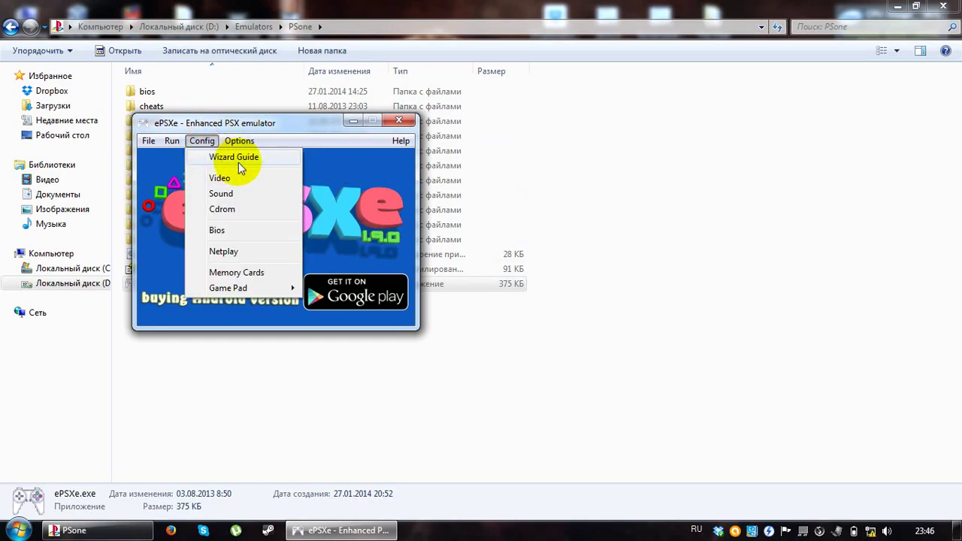
{"action": "left_click", "coordinate": [238, 163]}
{"action": "left_click_drag", "start_coordinate": [242, 159], "coordinate": [255, 154]}
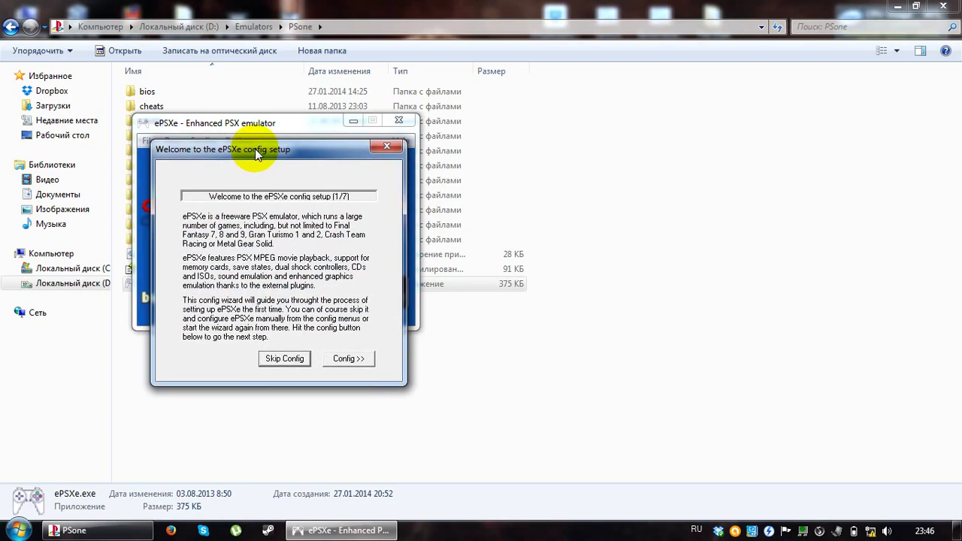
{"action": "left_click", "coordinate": [350, 355]}
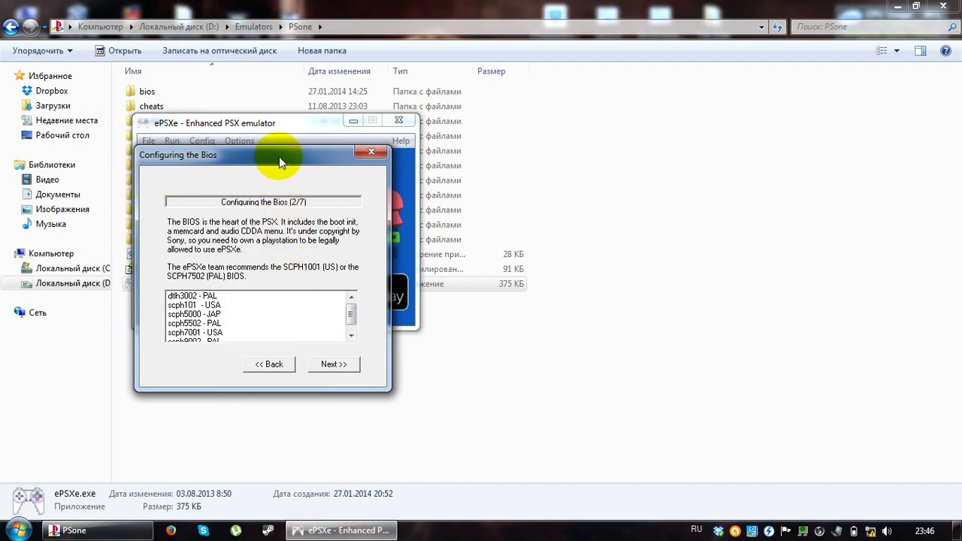
Step: Choose the scph101 - USA BIOS and continue to the video configuration
{"action": "left_click_drag", "start_coordinate": [279, 157], "coordinate": [290, 148]}
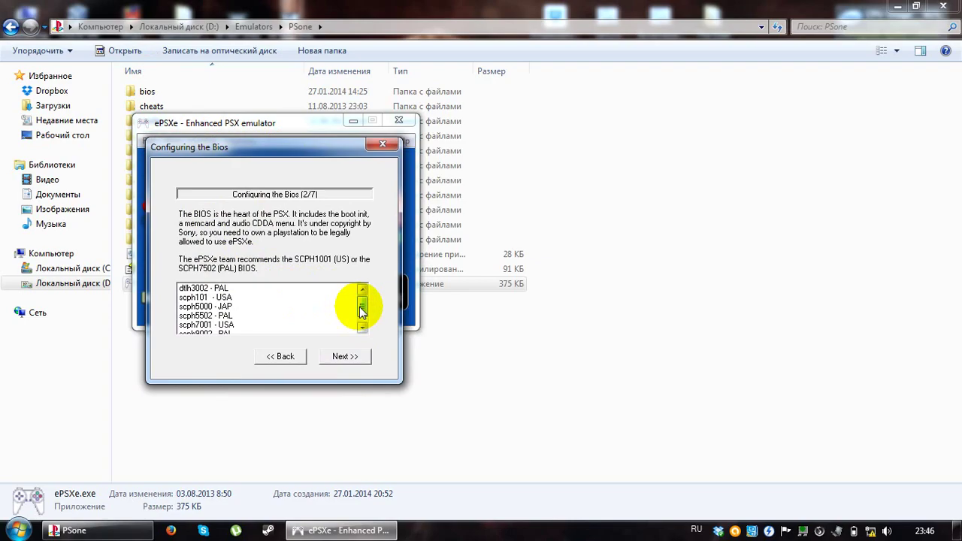
{"action": "scroll", "coordinate": [362, 310], "scroll_direction": "down", "scroll_amount": 1}
{"action": "scroll", "coordinate": [361, 302], "scroll_direction": "up", "scroll_amount": 1}
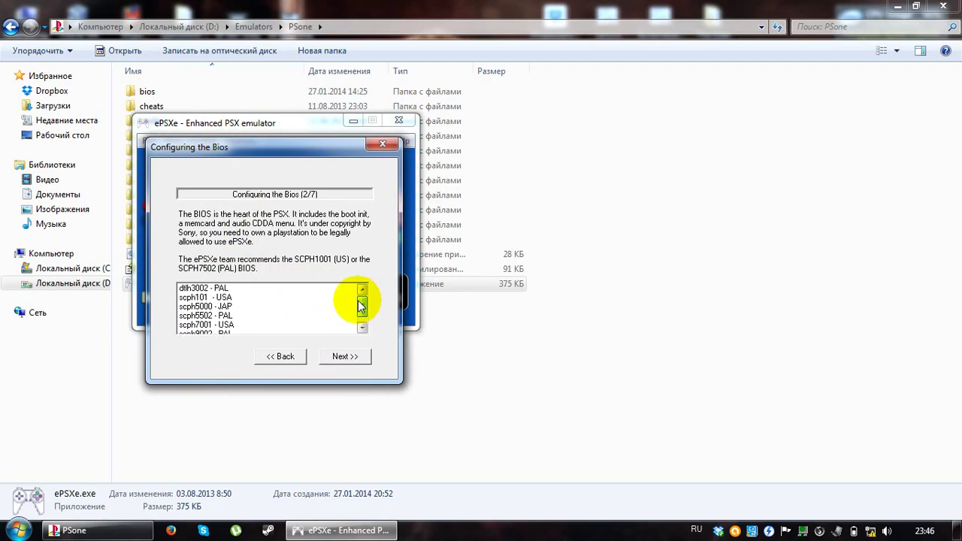
{"action": "left_click", "coordinate": [222, 298]}
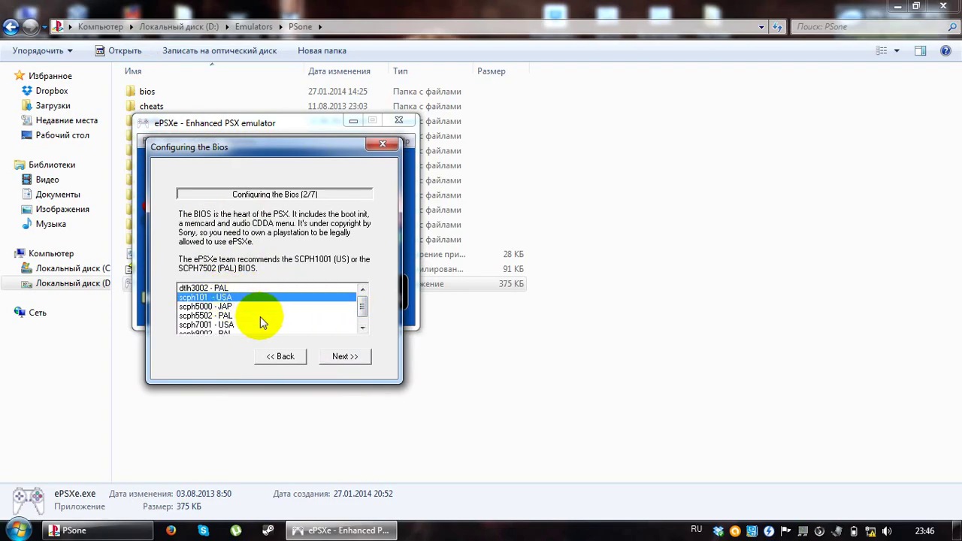
{"action": "left_click", "coordinate": [333, 356]}
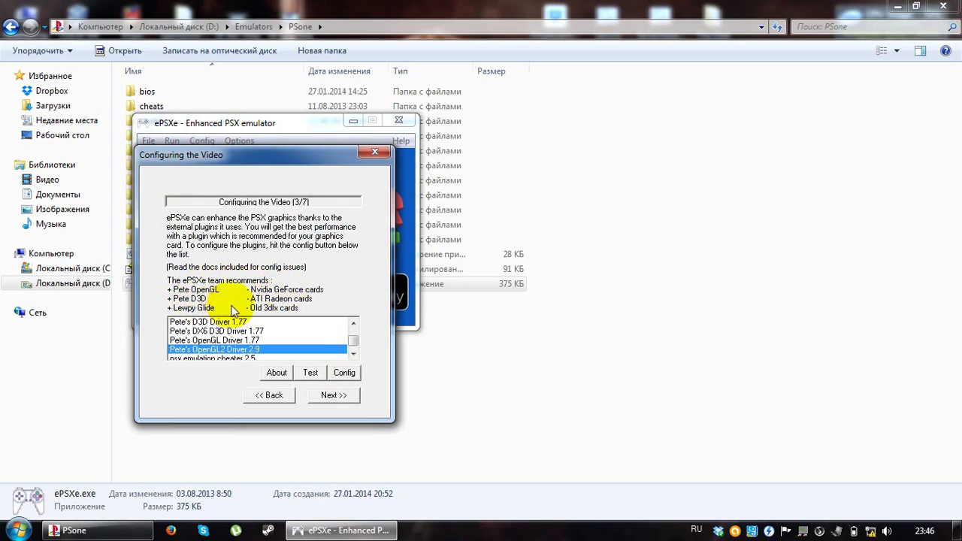
Step: Open the settings of Pete's OpenGL2 Driver 2.9 and set the desktop resolution to 1024 x 768
{"action": "left_click", "coordinate": [344, 372]}
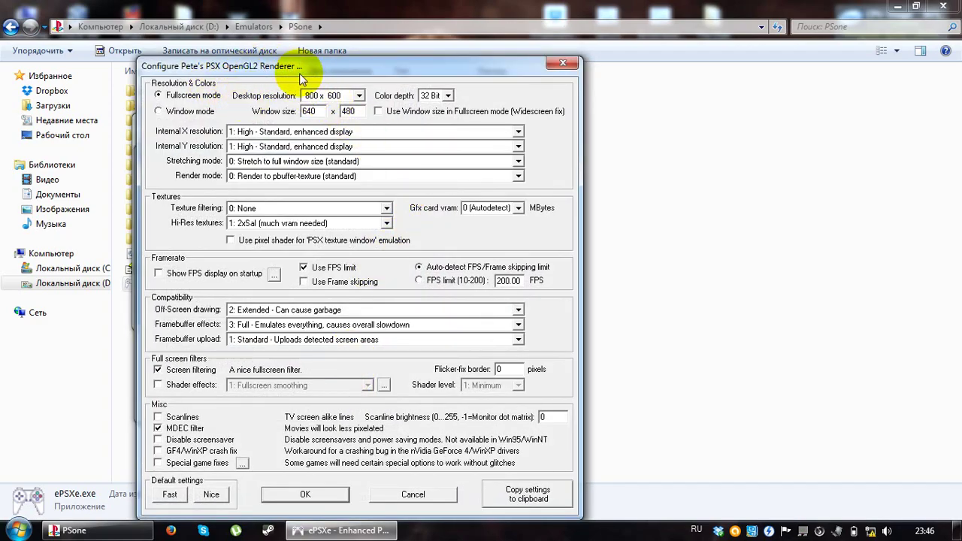
{"action": "left_click", "coordinate": [360, 98]}
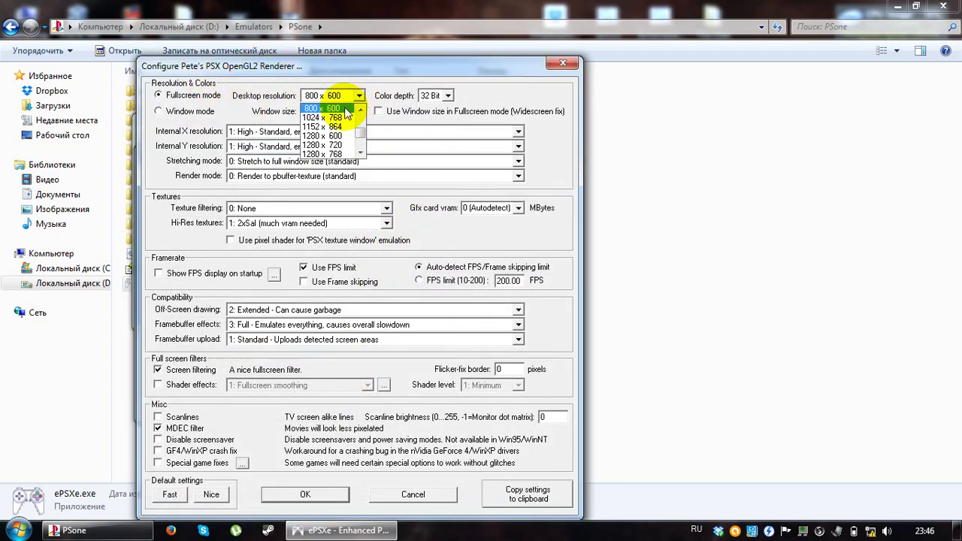
{"action": "left_click", "coordinate": [343, 118]}
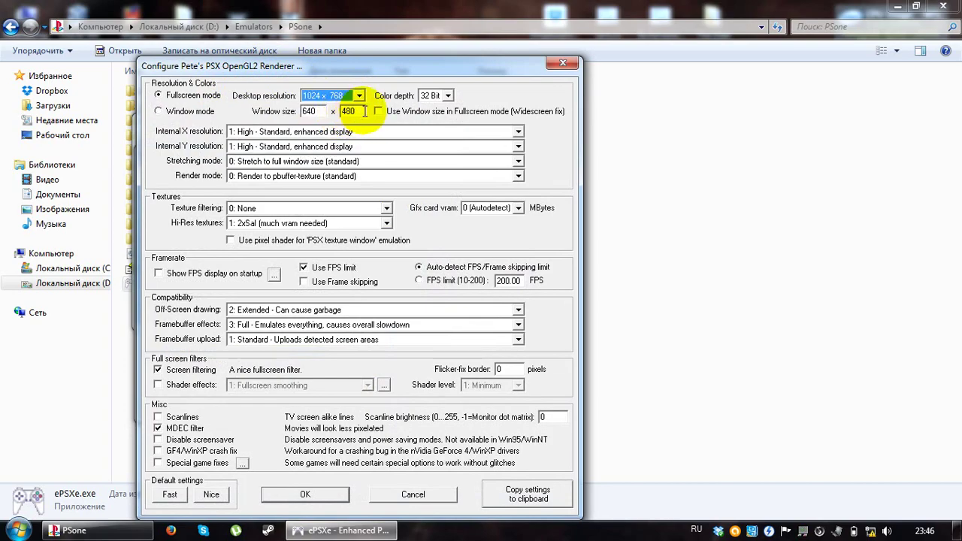
Step: Switch the renderer to window mode with a window size of 800 x 600
{"action": "left_click", "coordinate": [168, 110]}
{"action": "double_click", "coordinate": [309, 111]}
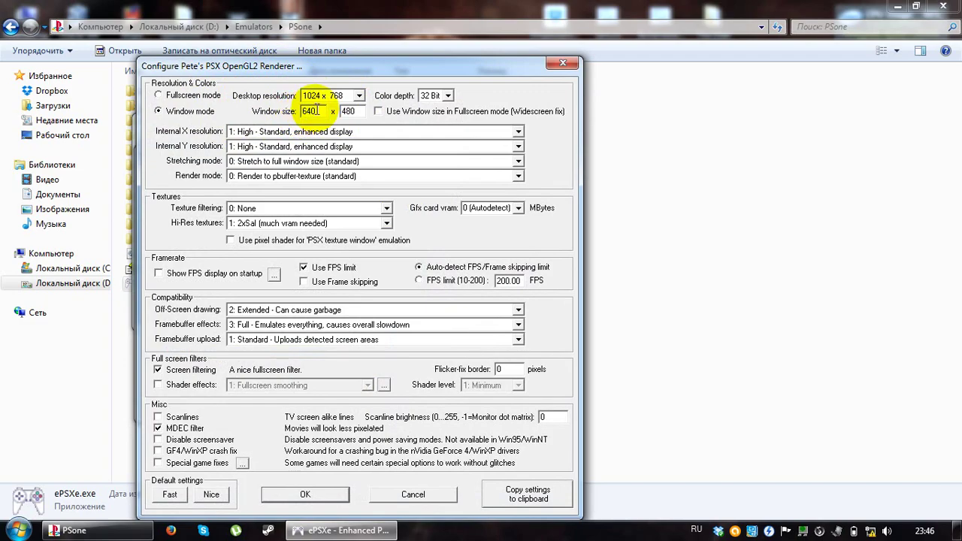
{"action": "type", "text": "800"}
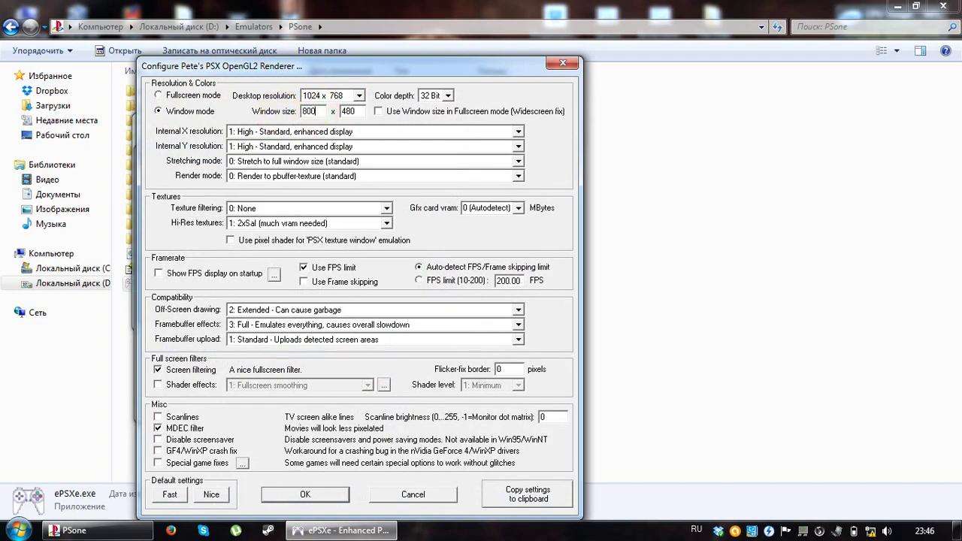
{"action": "left_click", "coordinate": [363, 111]}
{"action": "left_click_drag", "start_coordinate": [365, 110], "coordinate": [321, 112]}
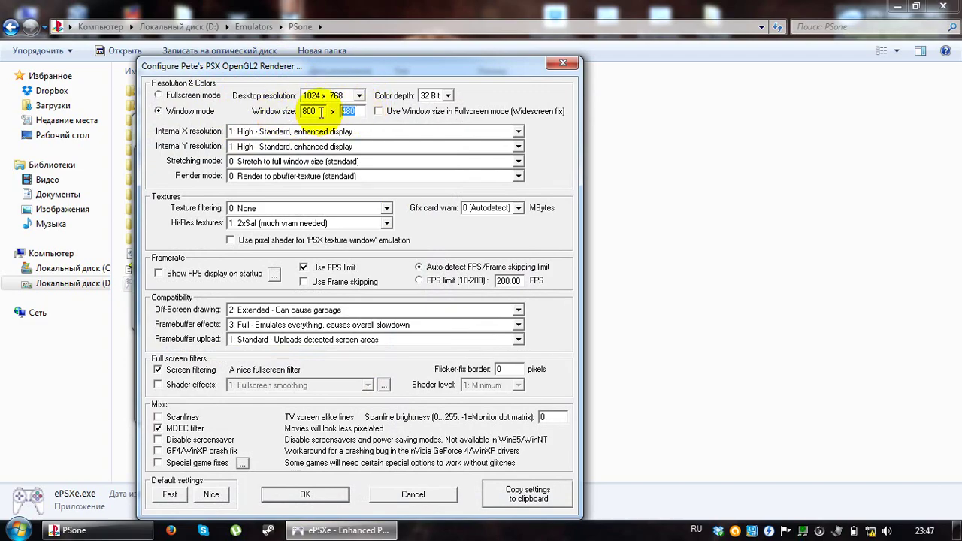
{"action": "type", "text": "600"}
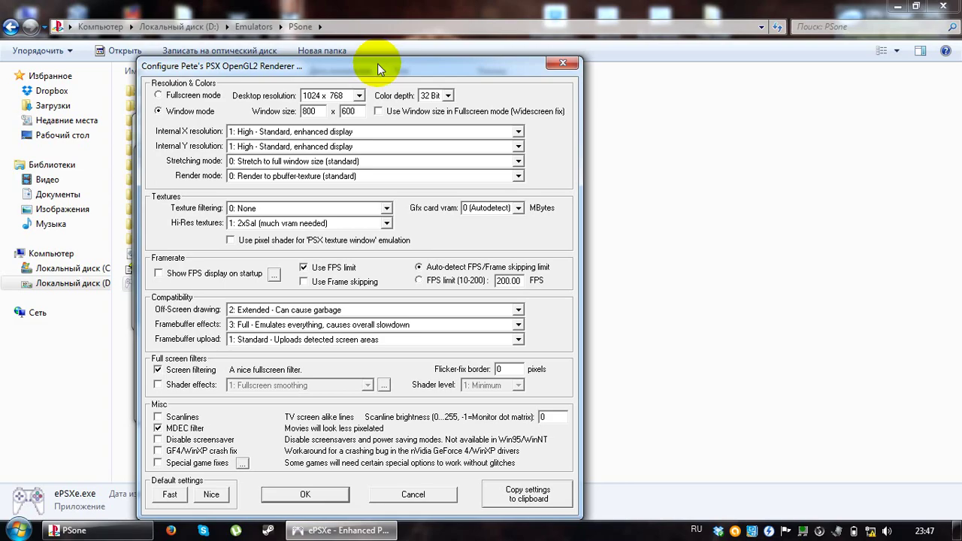
Step: Set texture filtering to 6: Extended + smoothed Sprites and framebuffer effects to 3: Full - Emulates everything
{"action": "left_click_drag", "start_coordinate": [377, 64], "coordinate": [369, 48]}
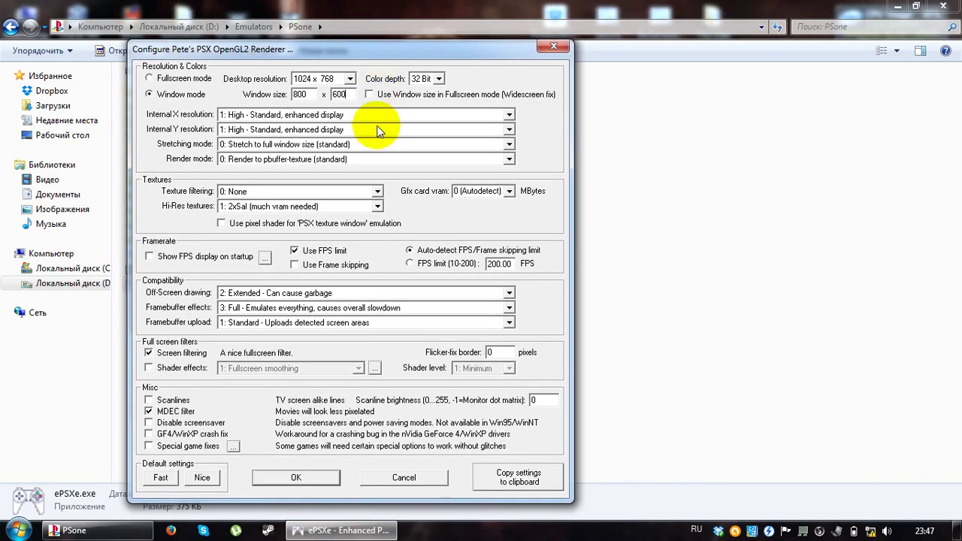
{"action": "left_click", "coordinate": [377, 191]}
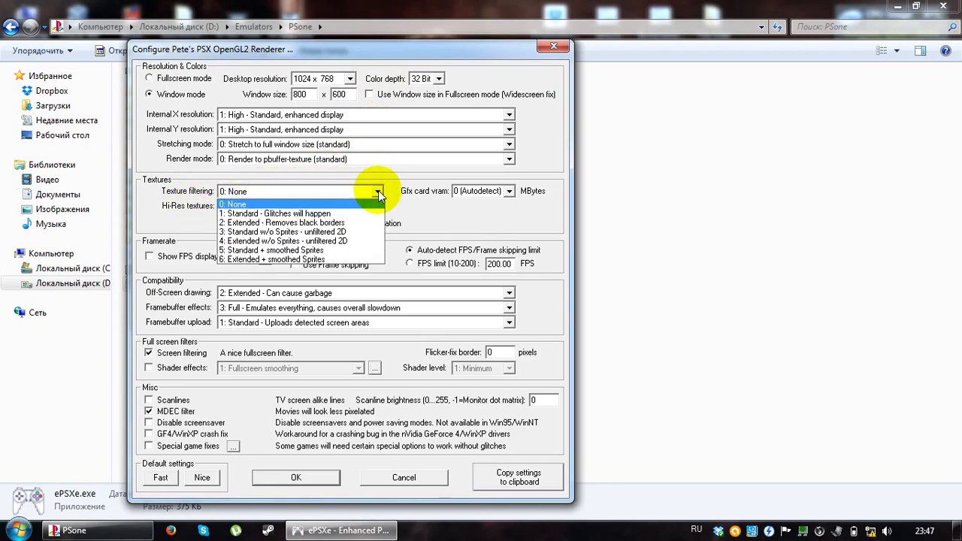
{"action": "left_click", "coordinate": [305, 260]}
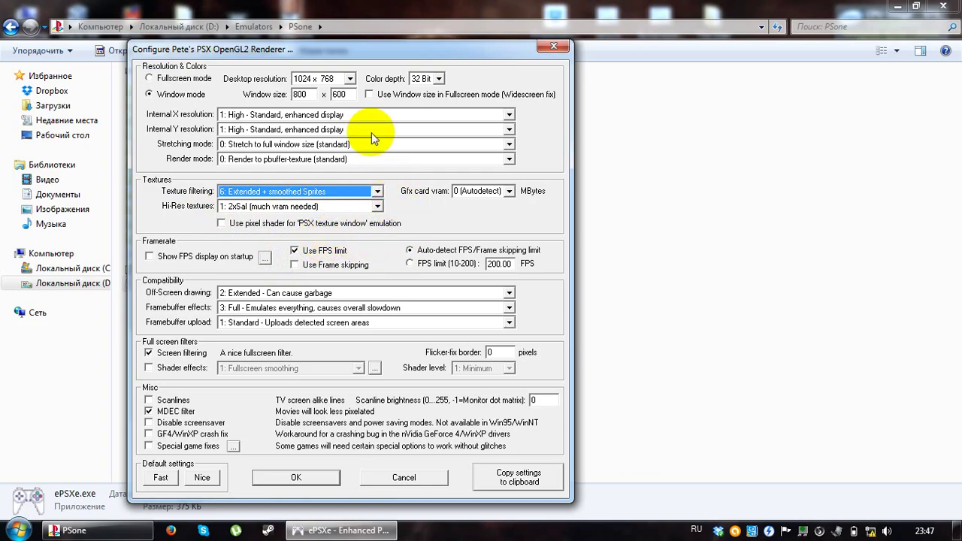
{"action": "left_click_drag", "start_coordinate": [348, 51], "coordinate": [362, 31]}
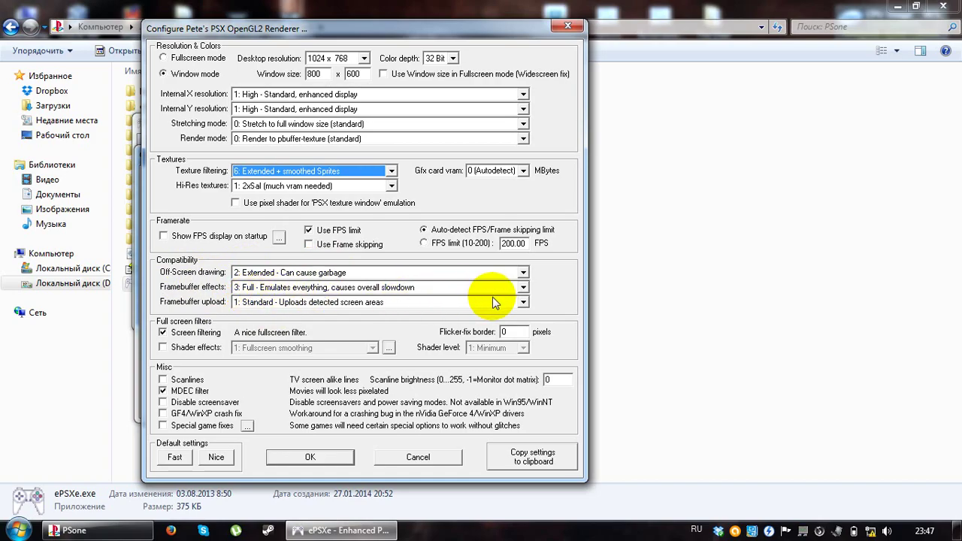
{"action": "left_click", "coordinate": [521, 291]}
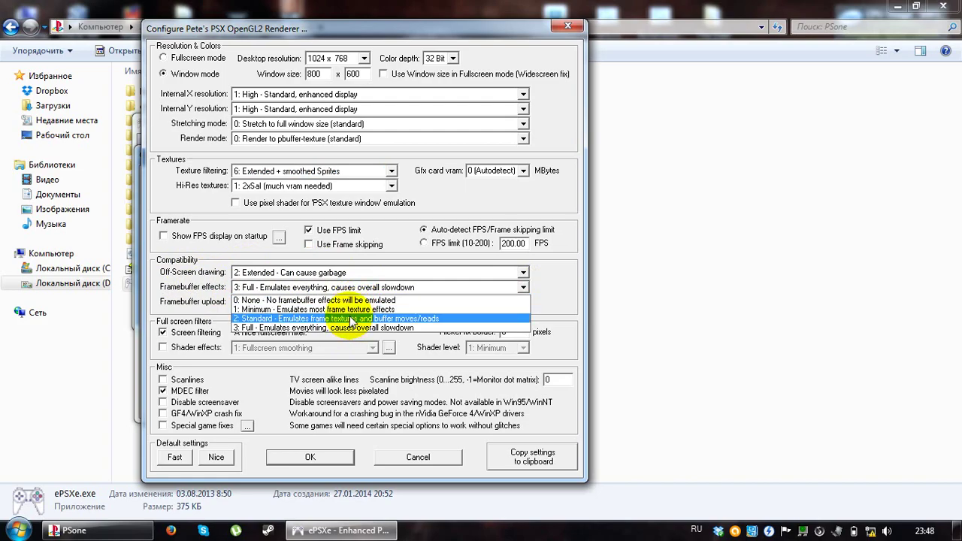
{"action": "left_click", "coordinate": [339, 327]}
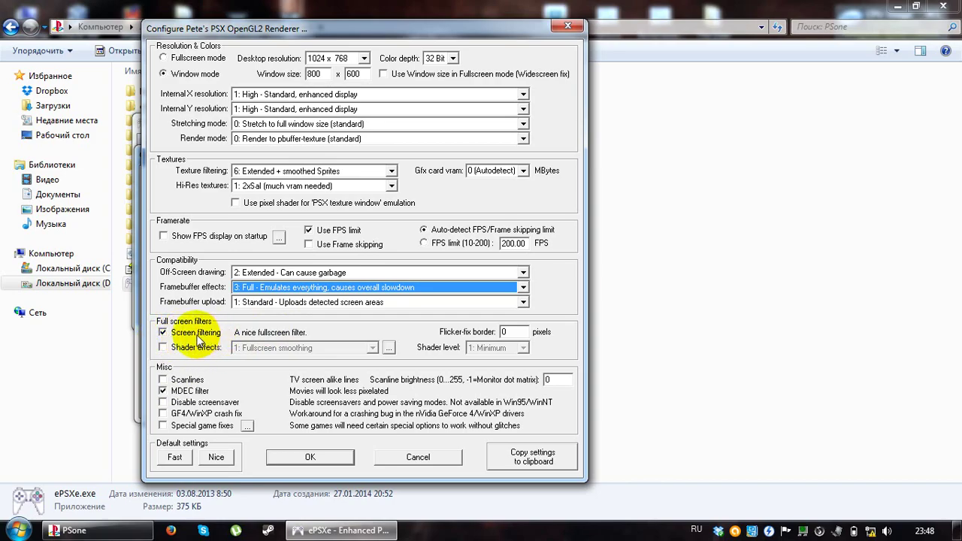
Step: Enable shader effects for the full screen filters and set the shader level to 4: Maximum
{"action": "left_click", "coordinate": [164, 349]}
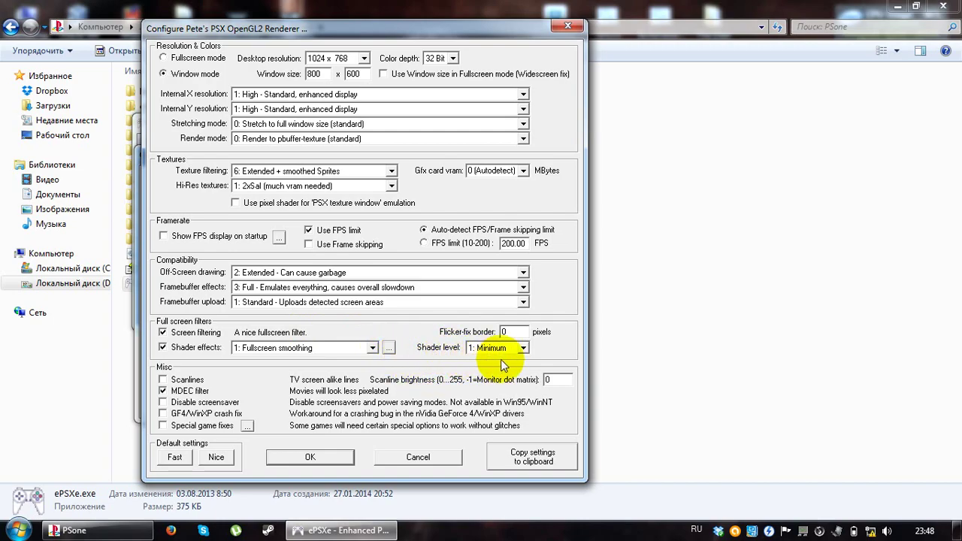
{"action": "left_click", "coordinate": [520, 350]}
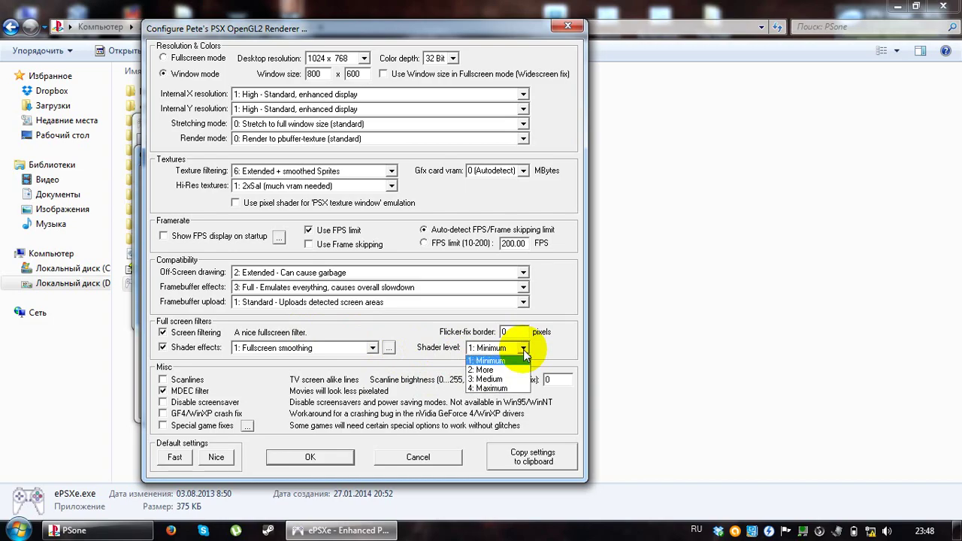
{"action": "left_click", "coordinate": [502, 387]}
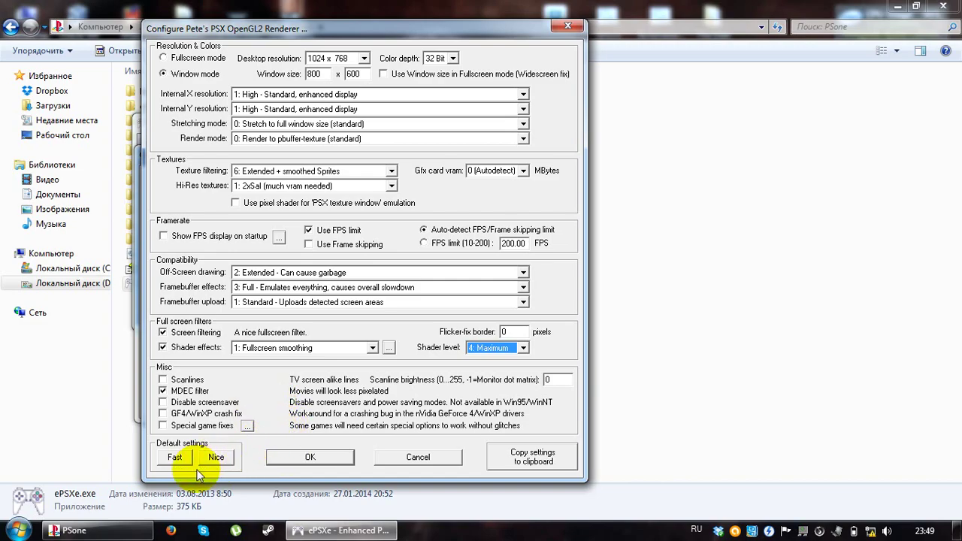
Step: Save the OpenGL2 renderer configuration and continue to the sound page of the wizard
{"action": "left_click", "coordinate": [170, 460]}
{"action": "left_click", "coordinate": [172, 460]}
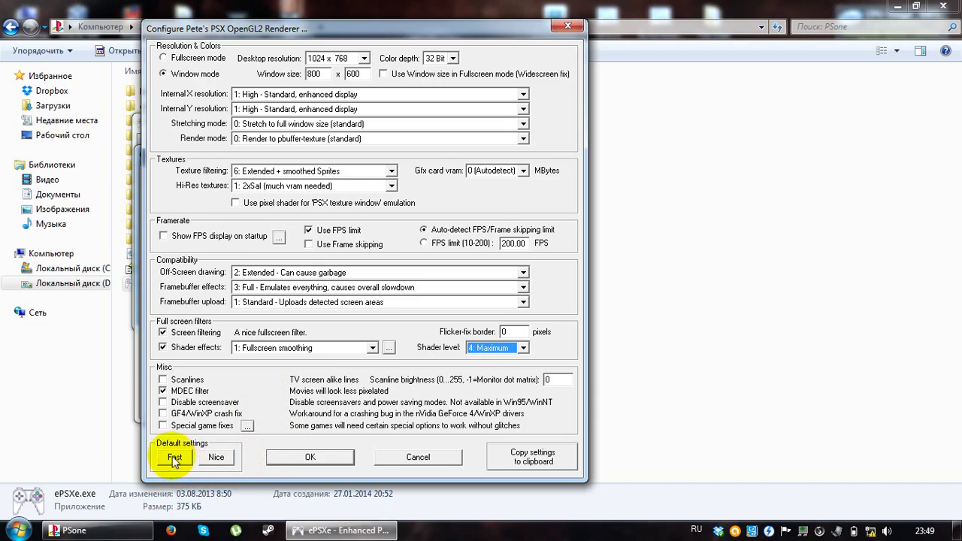
{"action": "left_click", "coordinate": [218, 458]}
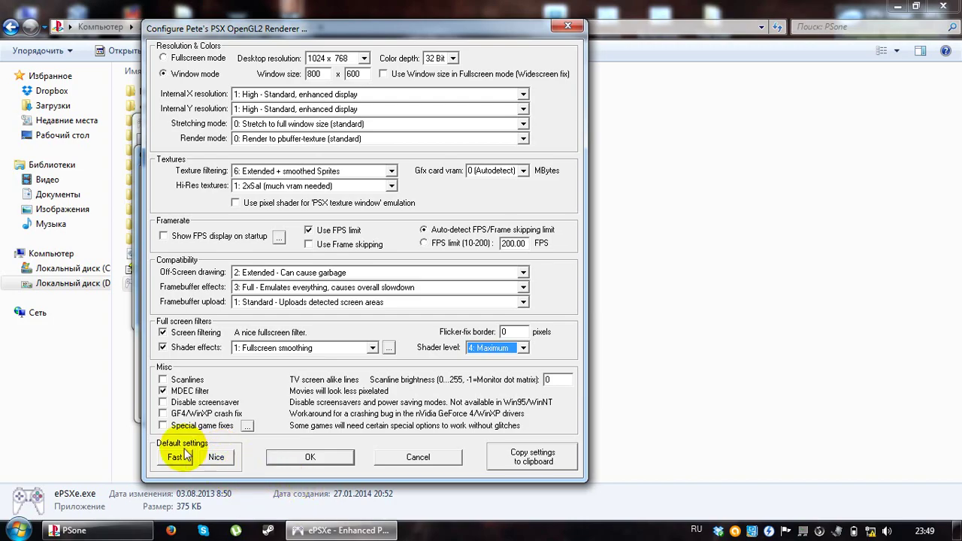
{"action": "left_click", "coordinate": [284, 451]}
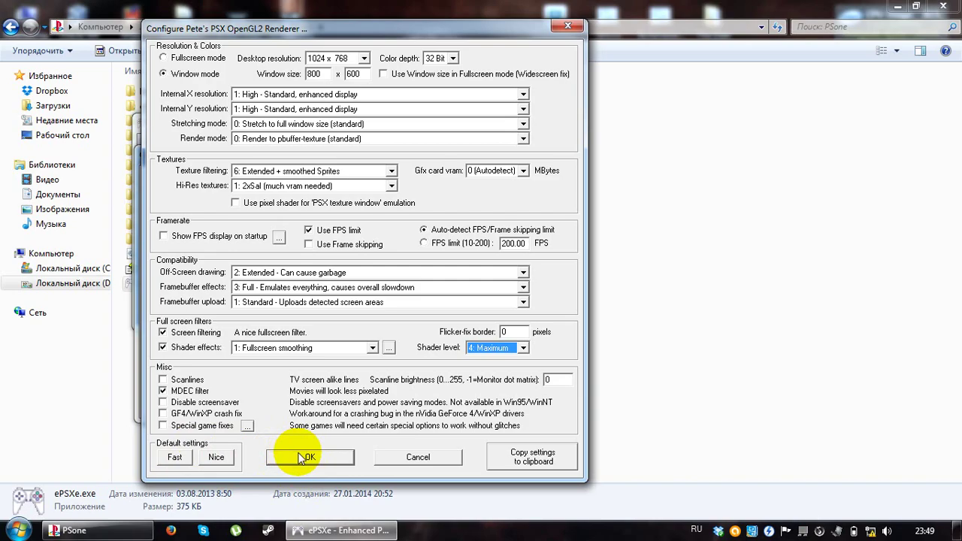
{"action": "left_click", "coordinate": [303, 456]}
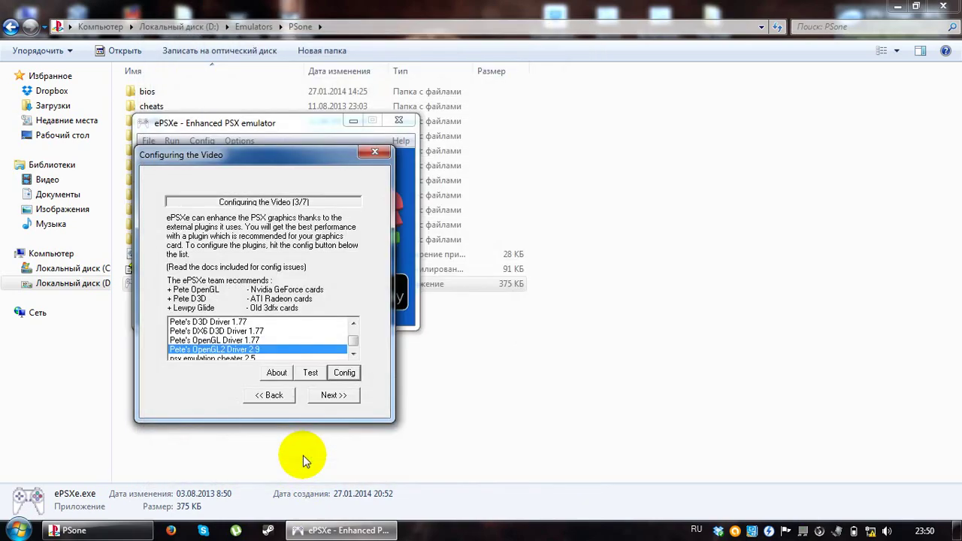
{"action": "left_click", "coordinate": [343, 395]}
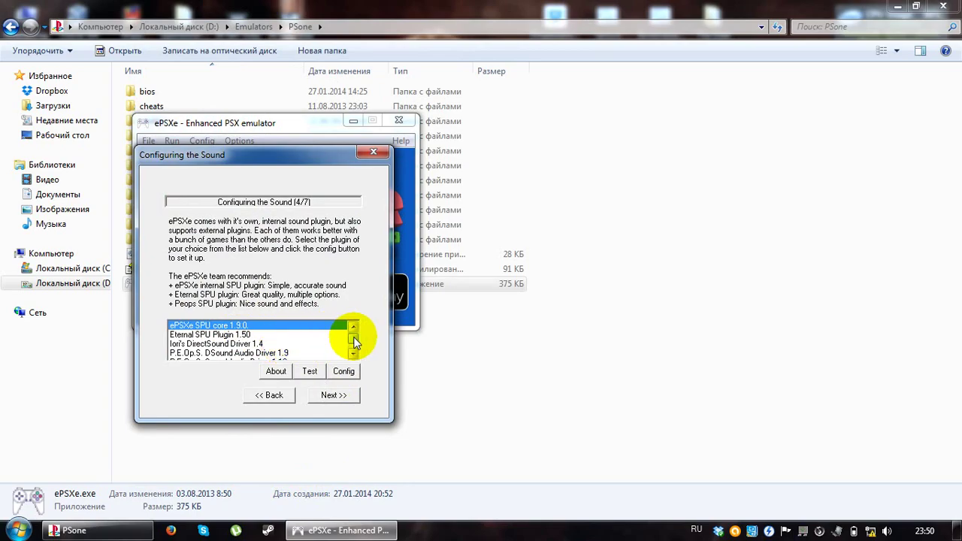
Step: Look through the available sound plugins and select Pete's MIDAS Audio Driver 1.7
{"action": "scroll", "coordinate": [355, 342], "scroll_direction": "down", "scroll_amount": 3}
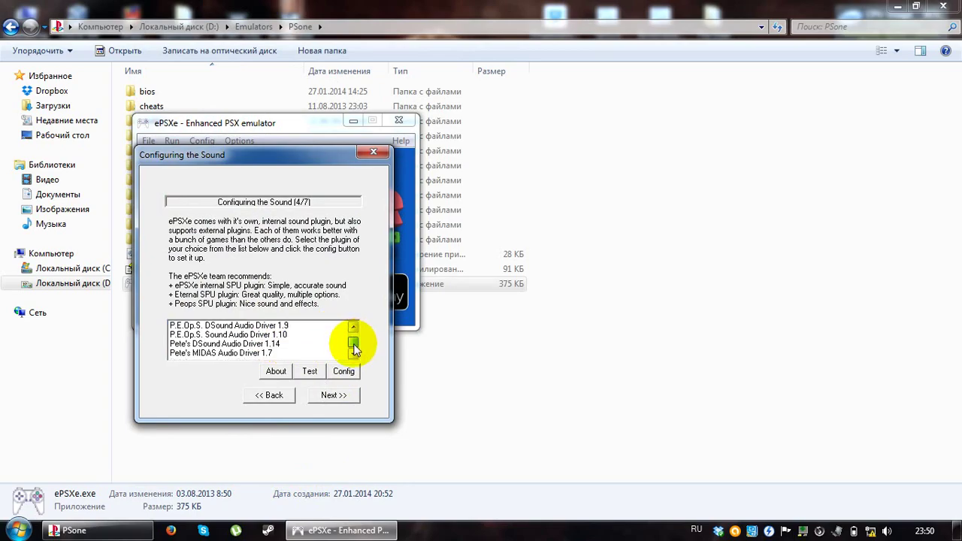
{"action": "scroll", "coordinate": [355, 342], "scroll_direction": "up", "scroll_amount": 3}
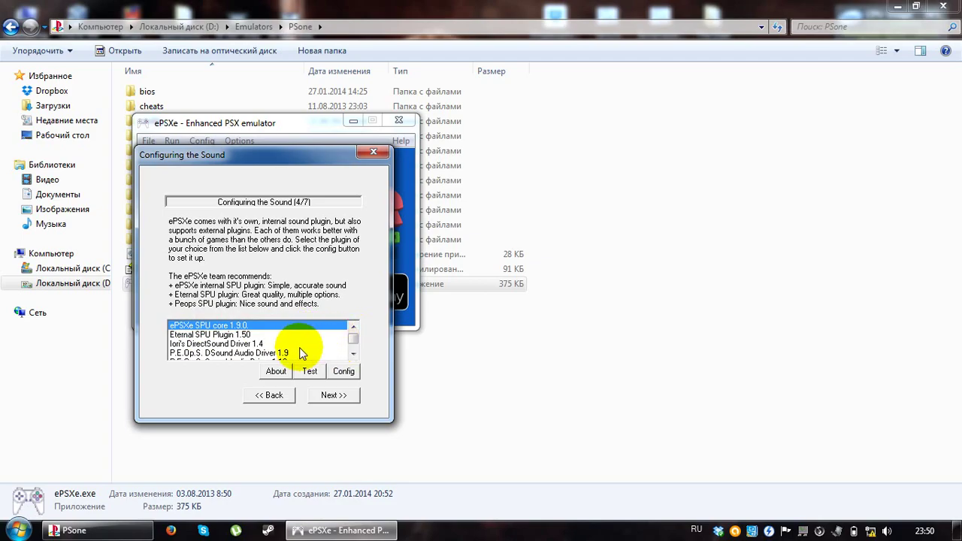
{"action": "left_click", "coordinate": [232, 353]}
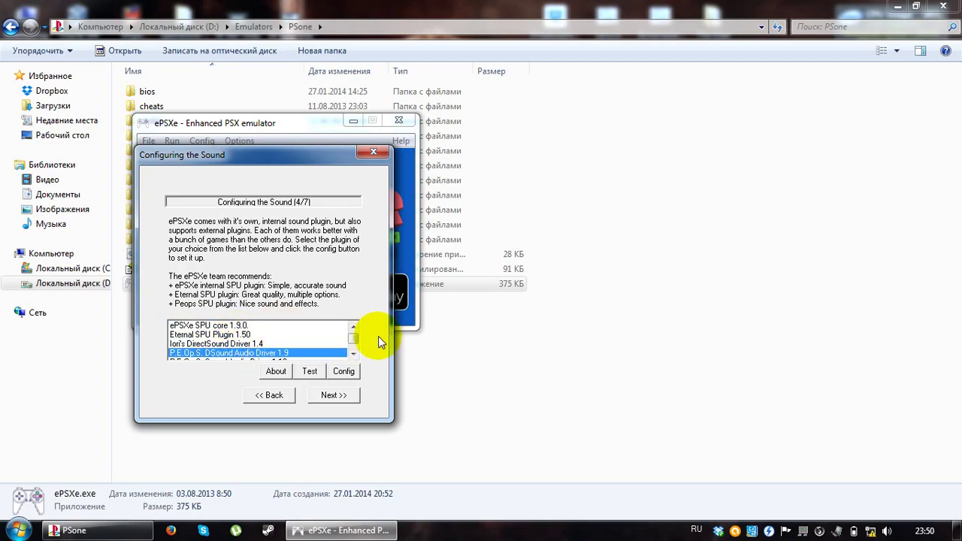
{"action": "scroll", "coordinate": [354, 338], "scroll_direction": "down", "scroll_amount": 1}
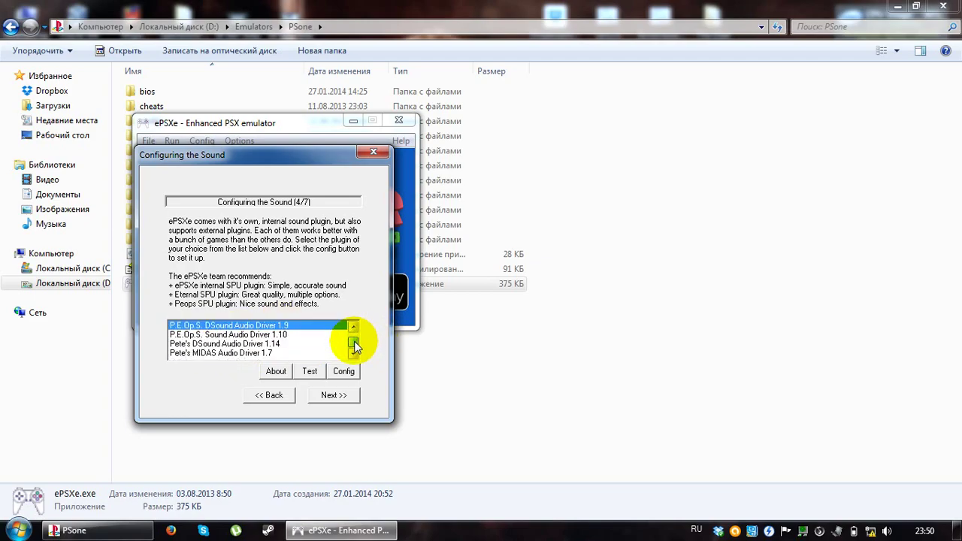
{"action": "left_click", "coordinate": [233, 353]}
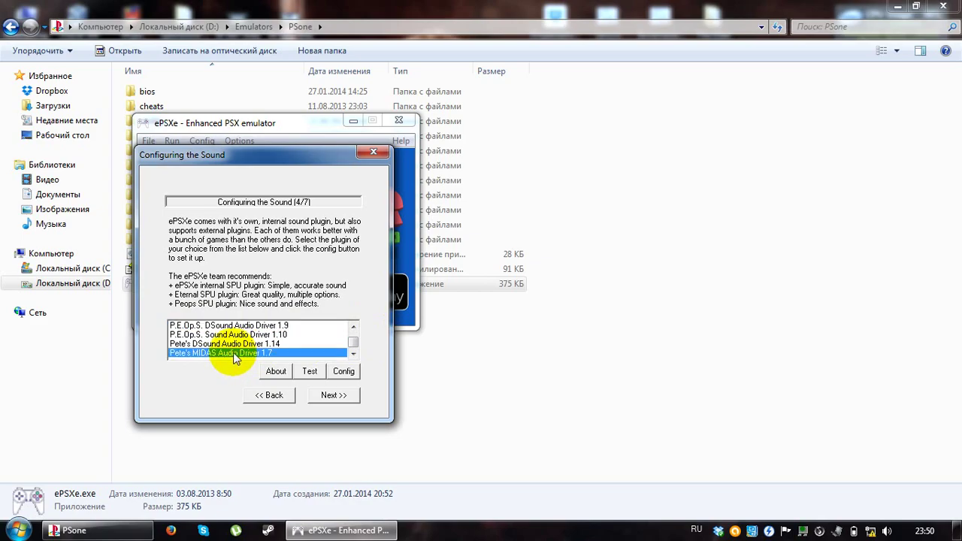
Step: Select a sound plugin nearer the start of the list and continue to the CD-ROM page of the wizard
{"action": "left_click", "coordinate": [232, 344]}
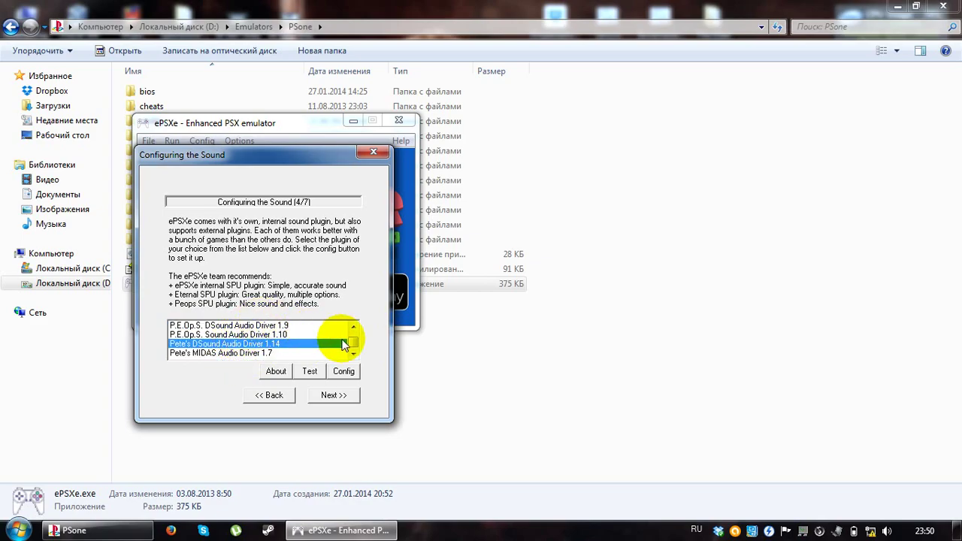
{"action": "scroll", "coordinate": [351, 339], "scroll_direction": "up", "scroll_amount": 1}
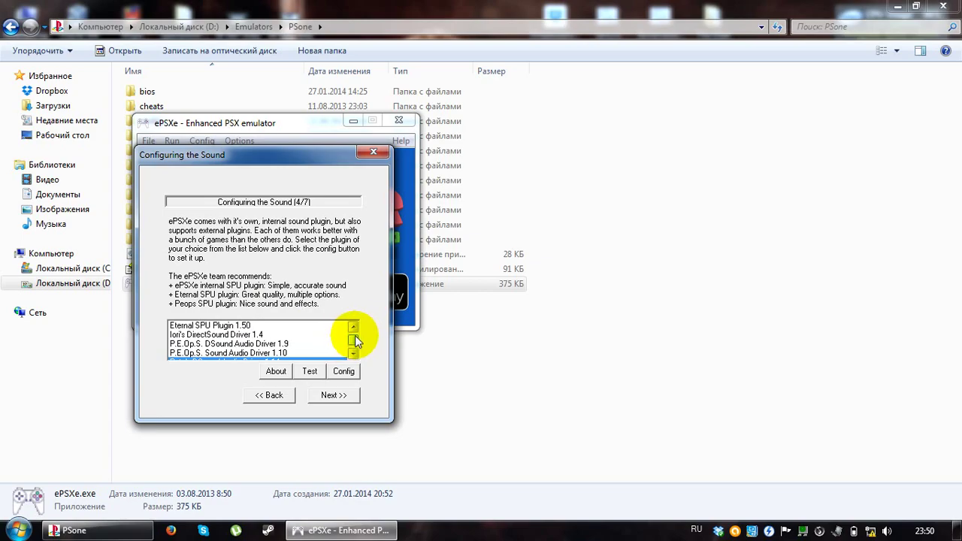
{"action": "scroll", "coordinate": [355, 337], "scroll_direction": "up", "scroll_amount": 1}
{"action": "left_click", "coordinate": [234, 325]}
{"action": "left_click", "coordinate": [323, 395]}
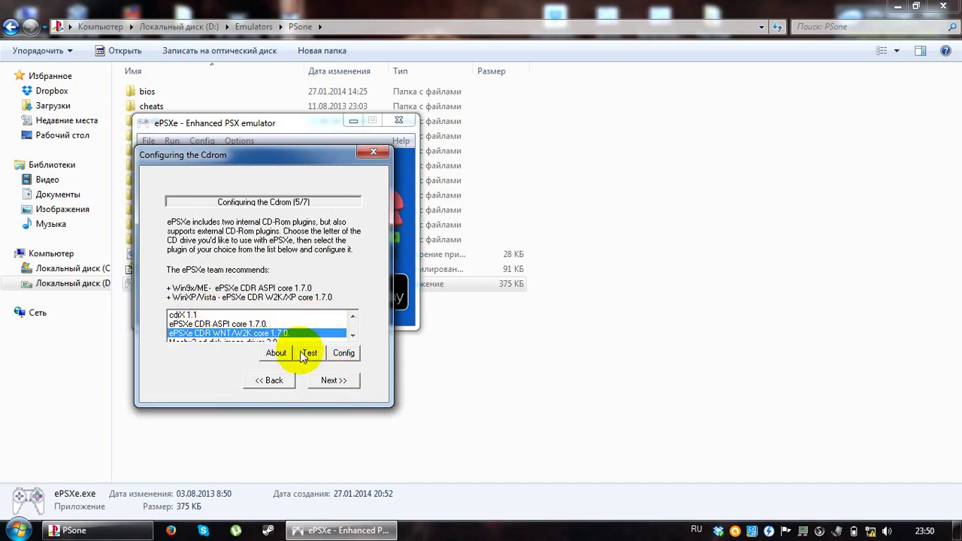
Step: Accept ePSXe CDR WNT/W2K core 1.7.0 as the CD-ROM plugin and open the gamepad configuration for Controller 1
{"action": "left_click", "coordinate": [323, 381]}
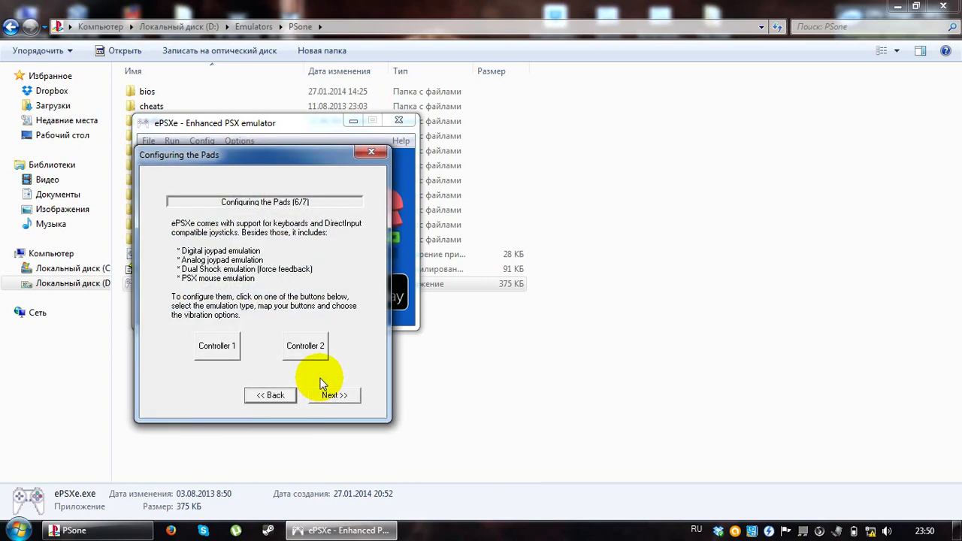
{"action": "left_click", "coordinate": [221, 350]}
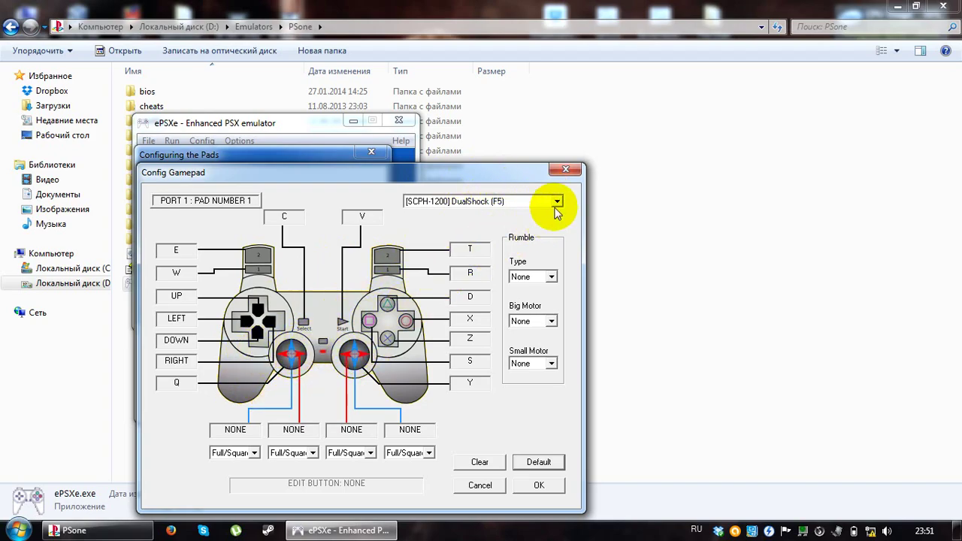
Step: Preview the Digital, Mouse/Digital and Namco Negcon/Digital layouts for Controller 1, and return the pad type to [SCPH-1200] DualShock (F5)
{"action": "left_click", "coordinate": [555, 207]}
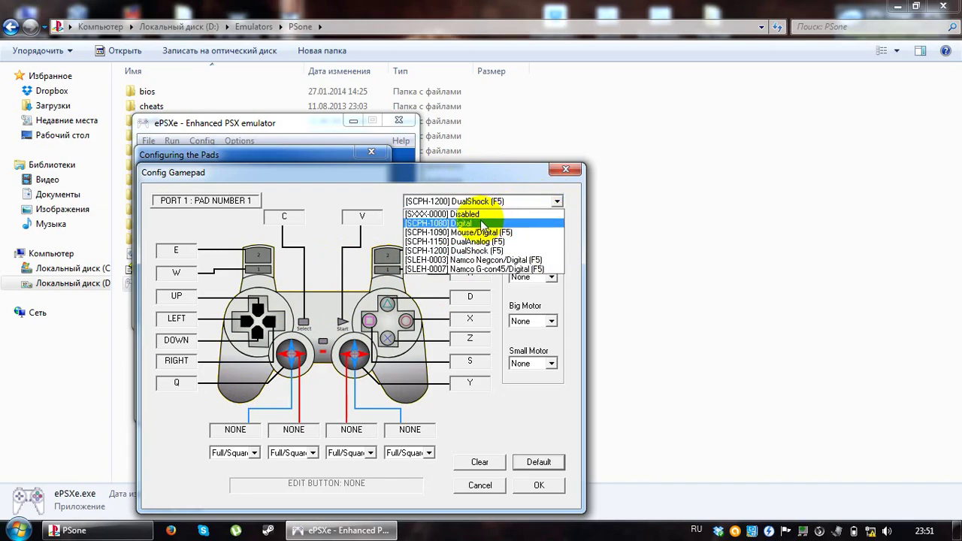
{"action": "left_click", "coordinate": [478, 224]}
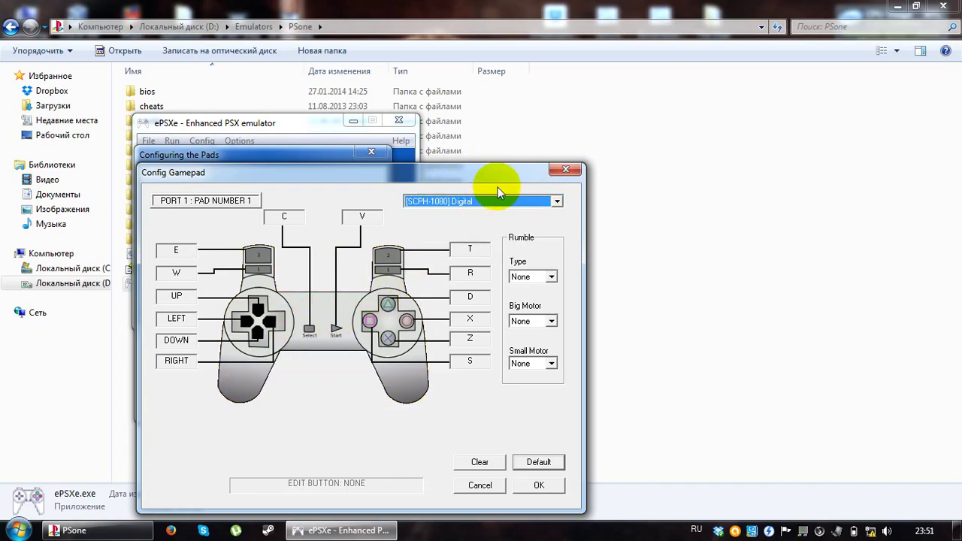
{"action": "left_click", "coordinate": [557, 201]}
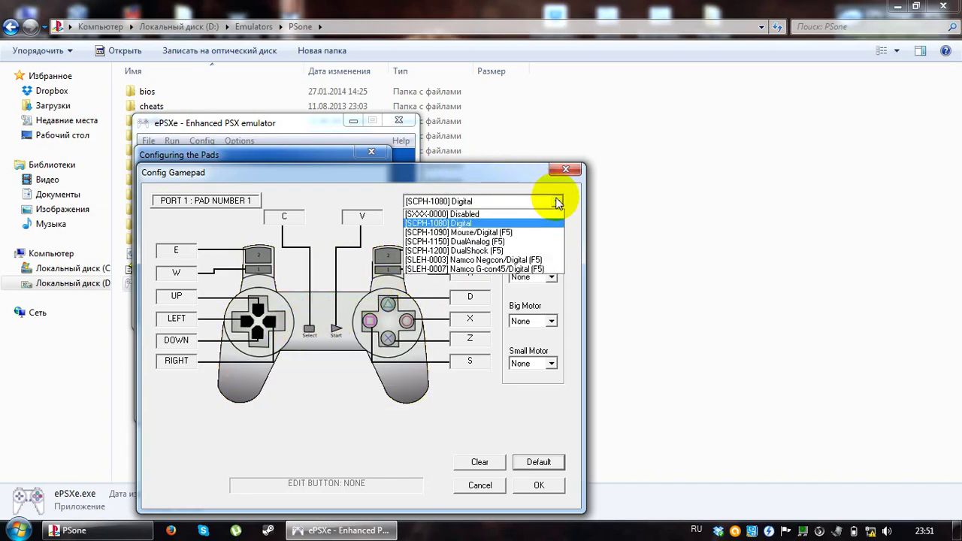
{"action": "left_click", "coordinate": [500, 233]}
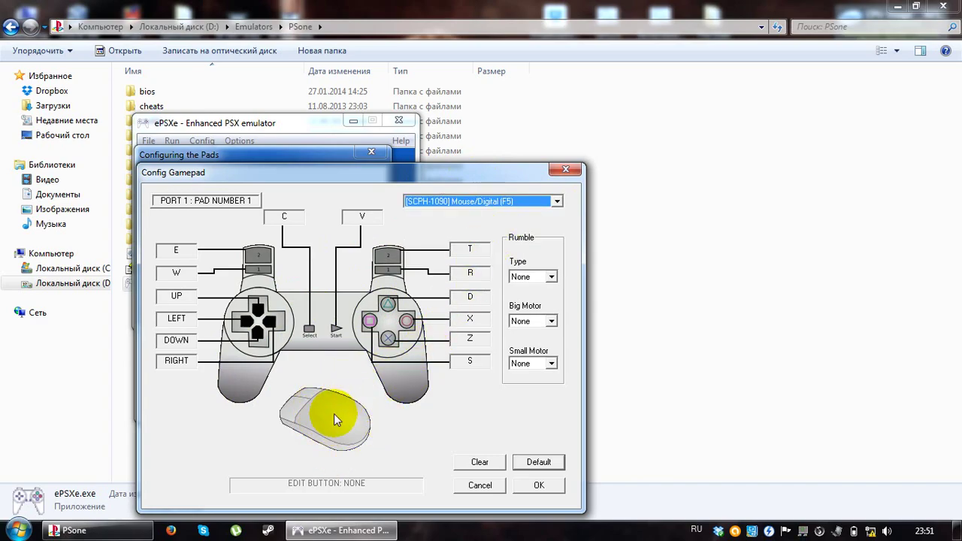
{"action": "left_click", "coordinate": [558, 202]}
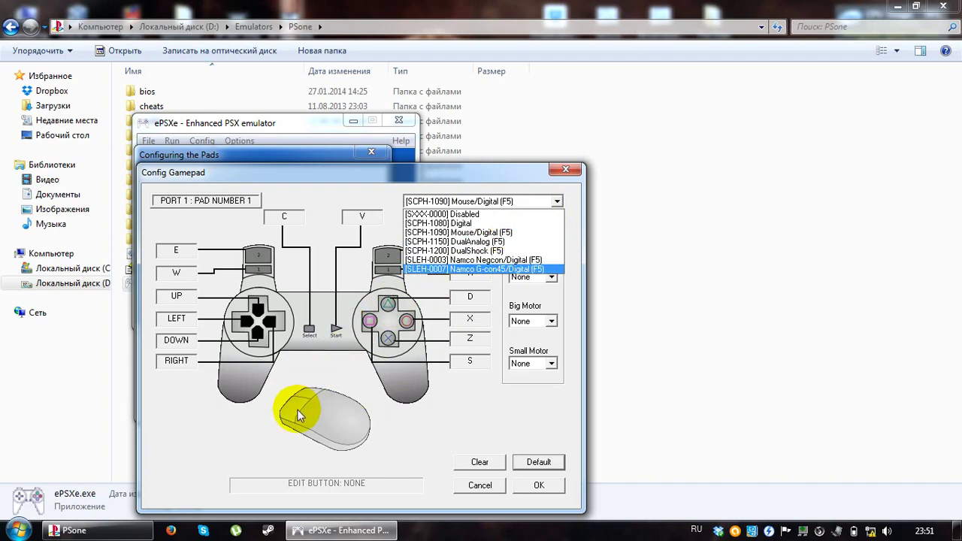
{"action": "left_click", "coordinate": [500, 260]}
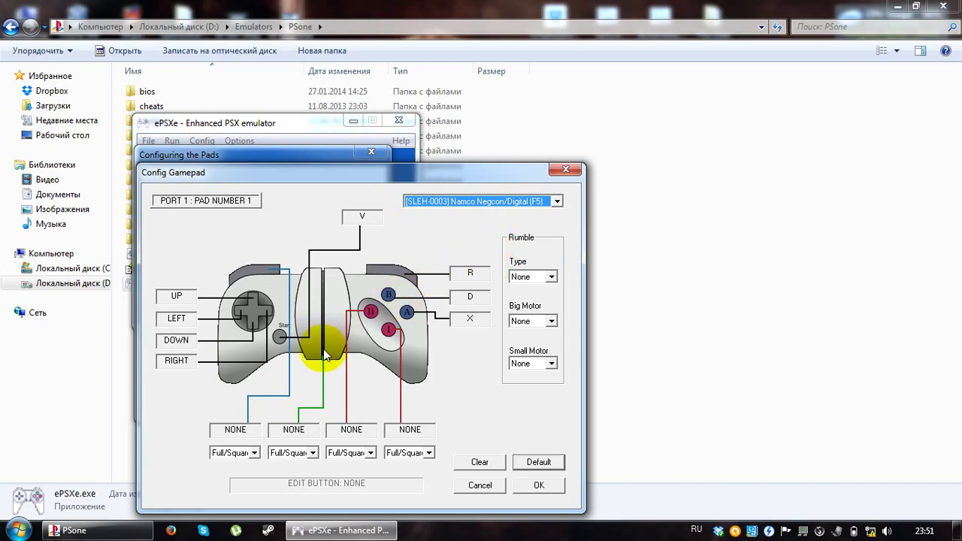
{"action": "left_click", "coordinate": [557, 201]}
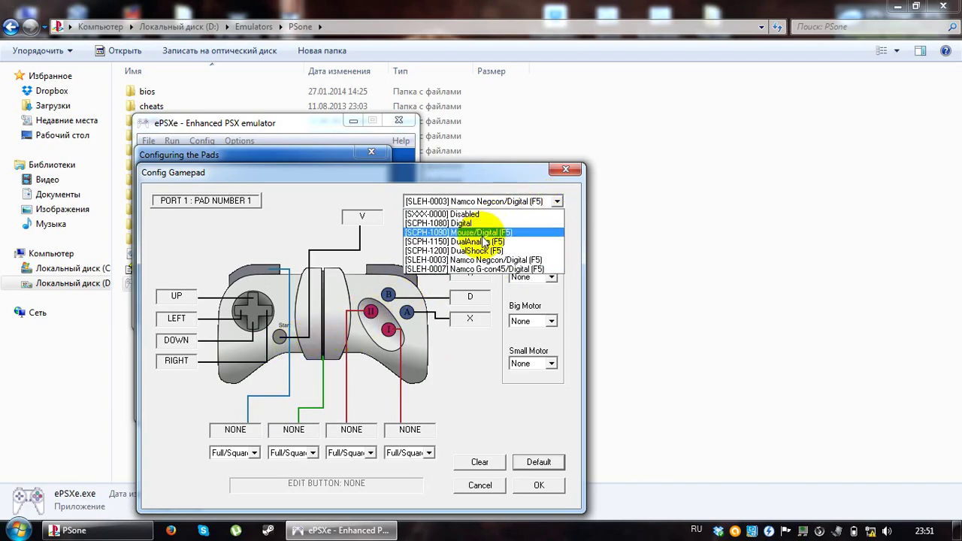
{"action": "left_click", "coordinate": [474, 251]}
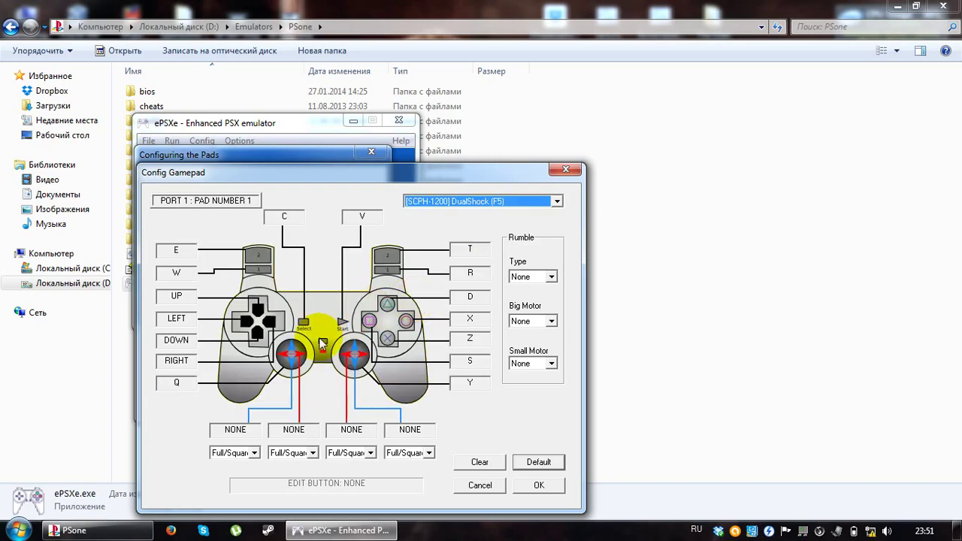
Step: Set Controller 1's rumble type to Burutter and its big motor to Sine, trying Constant first
{"action": "left_click", "coordinate": [188, 251]}
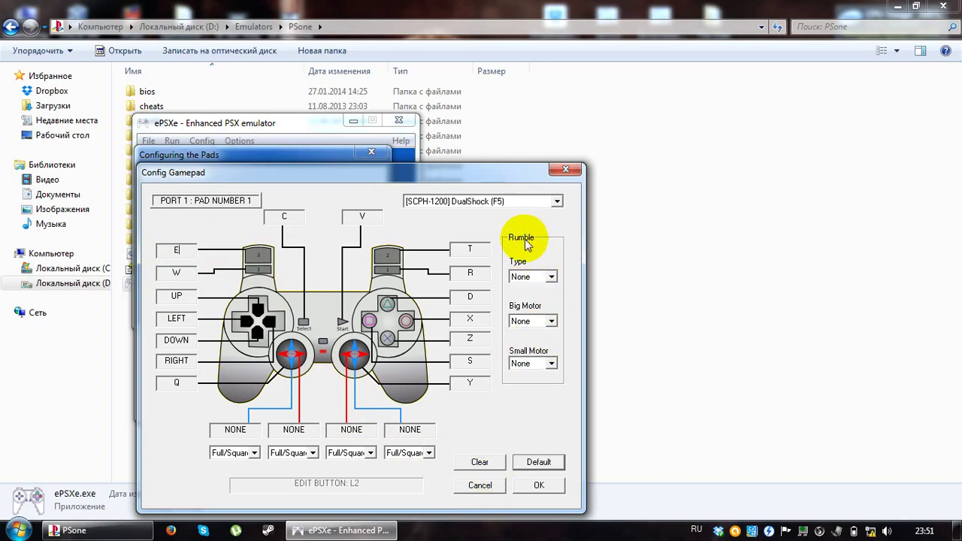
{"action": "left_click", "coordinate": [550, 278]}
{"action": "left_click_drag", "start_coordinate": [553, 306], "coordinate": [553, 331]}
{"action": "left_click", "coordinate": [536, 327]}
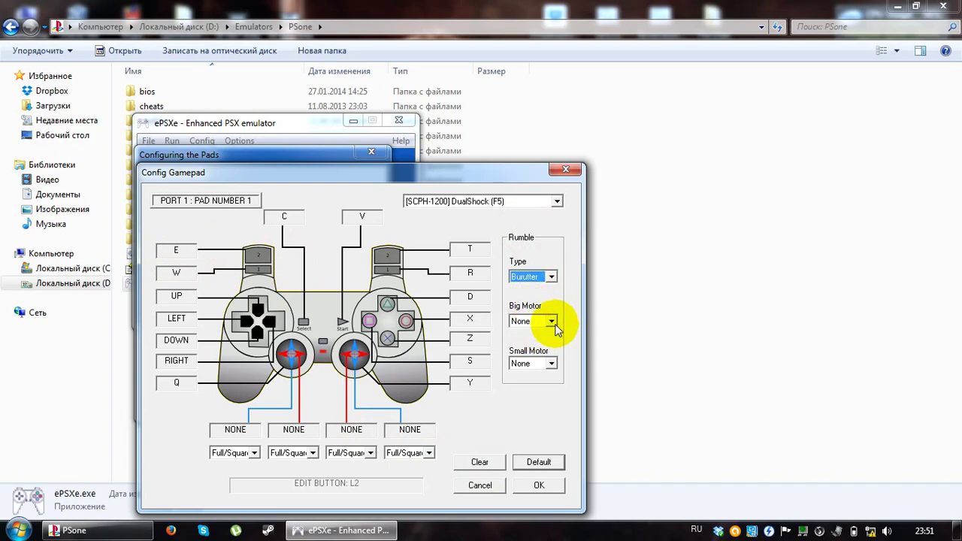
{"action": "left_click", "coordinate": [550, 321]}
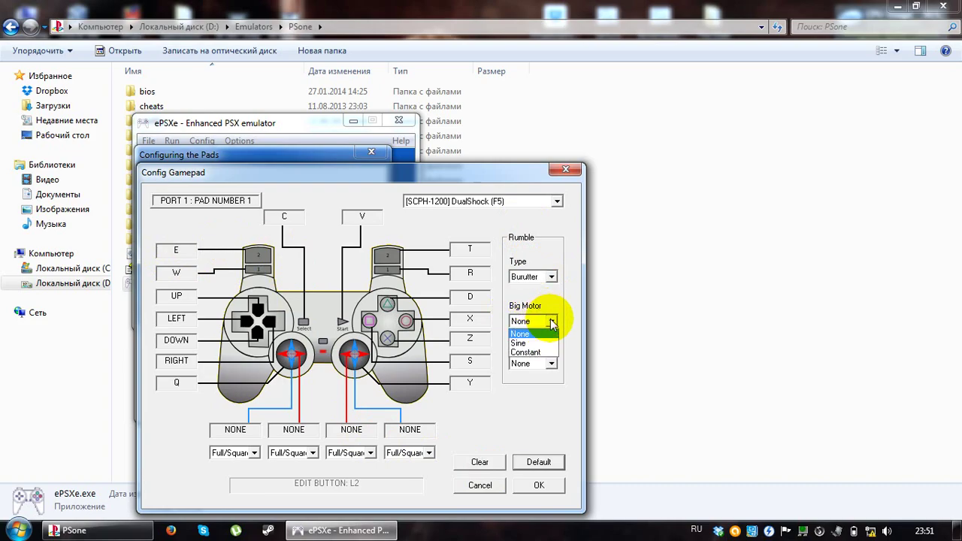
{"action": "left_click", "coordinate": [526, 352]}
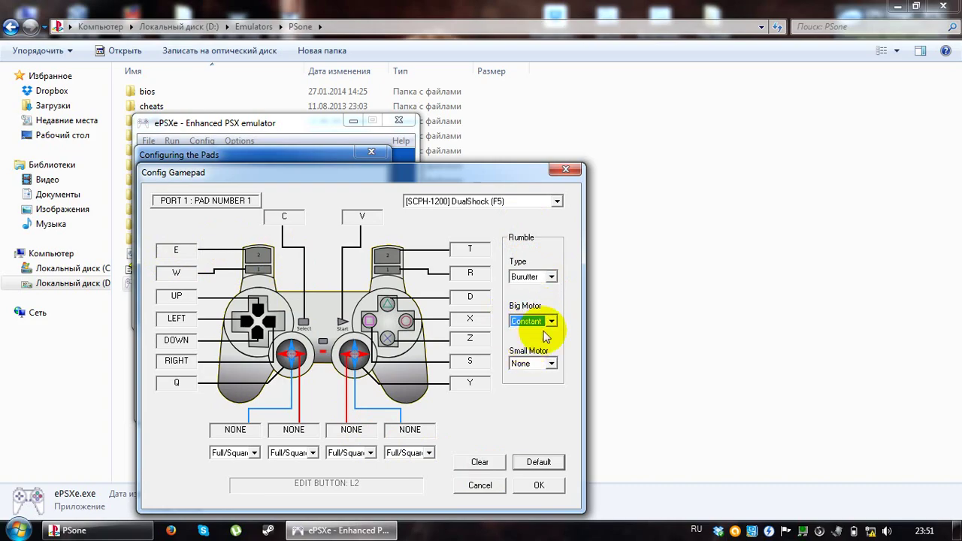
{"action": "left_click", "coordinate": [550, 322]}
{"action": "left_click", "coordinate": [526, 342]}
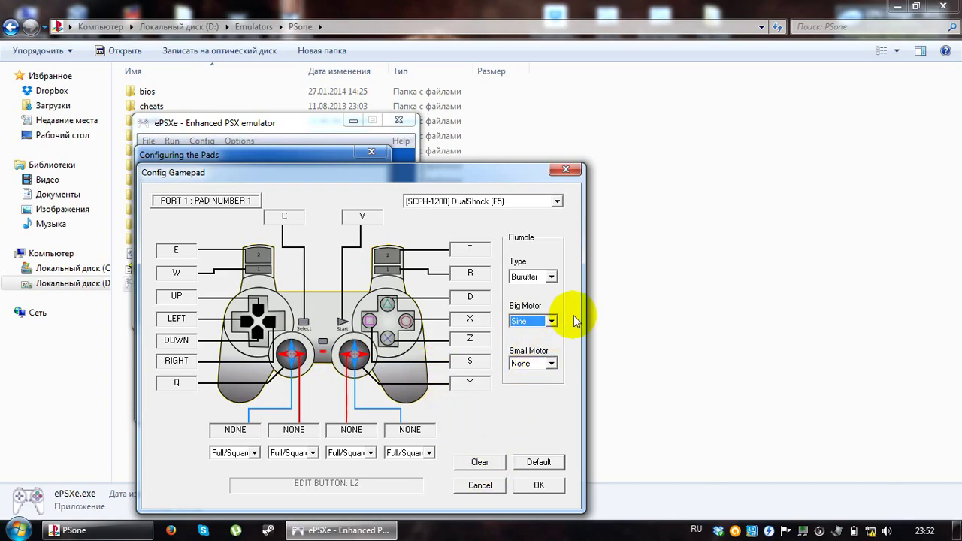
Step: Save the Controller 1 settings and finish the configuration wizard
{"action": "left_click", "coordinate": [538, 485]}
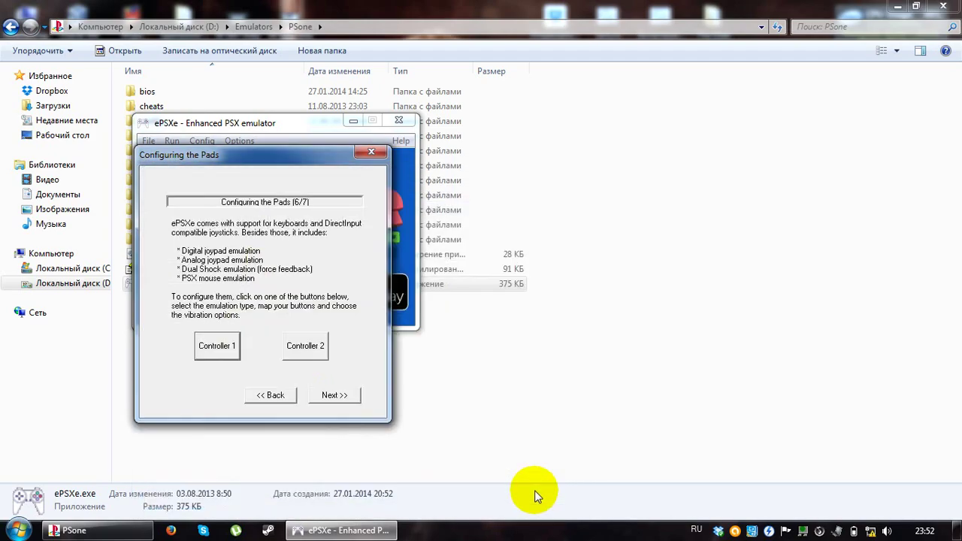
{"action": "left_click", "coordinate": [337, 396]}
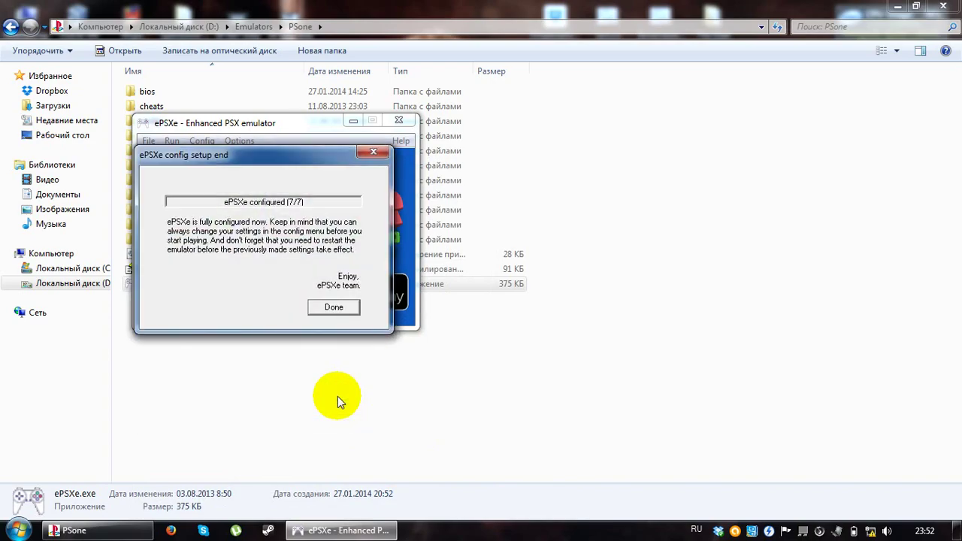
{"action": "left_click", "coordinate": [312, 303]}
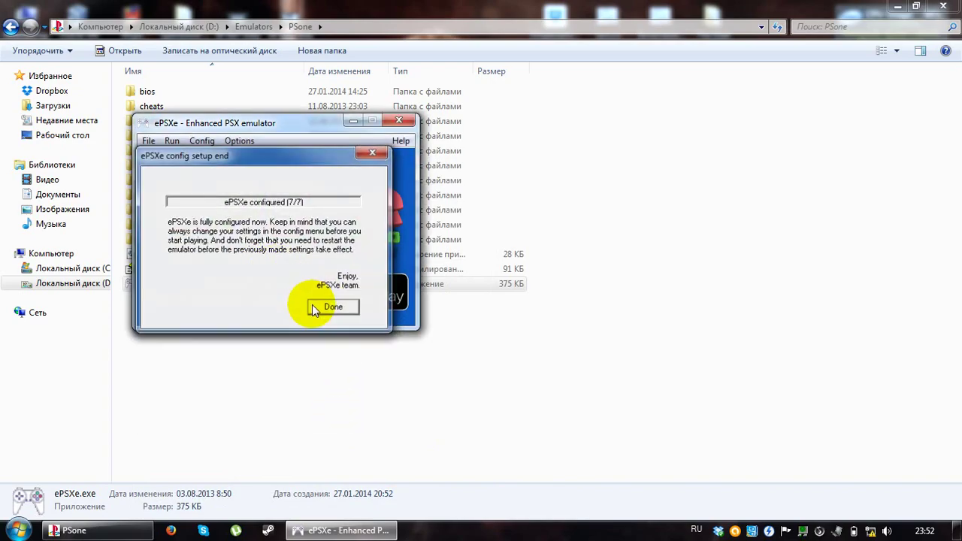
{"action": "left_click_drag", "start_coordinate": [244, 131], "coordinate": [350, 155]}
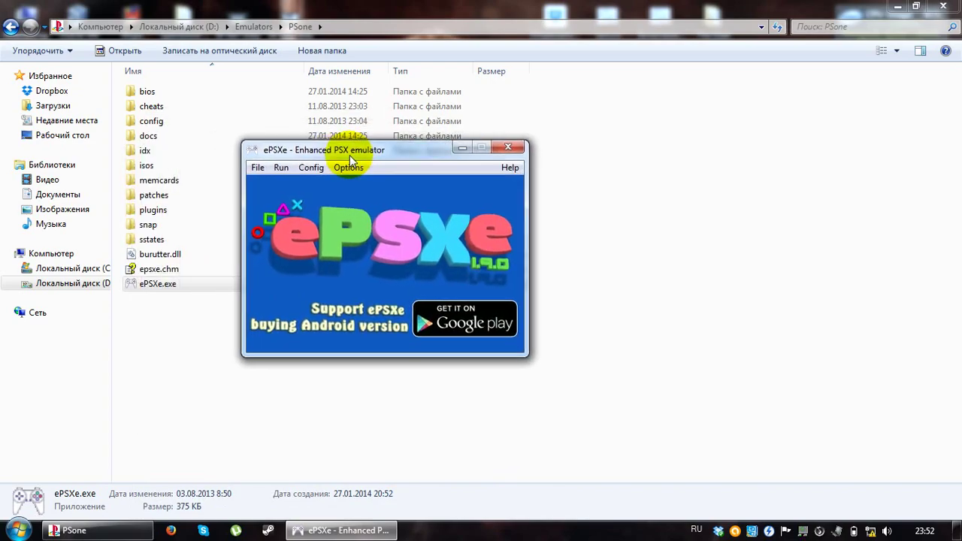
{"action": "left_click", "coordinate": [257, 168]}
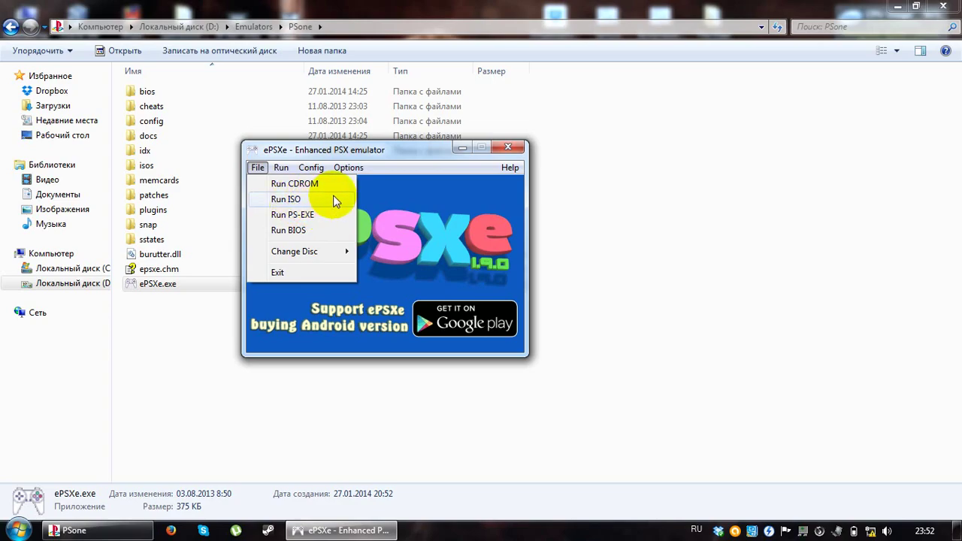
{"action": "mouse_move", "coordinate": [308, 168]}
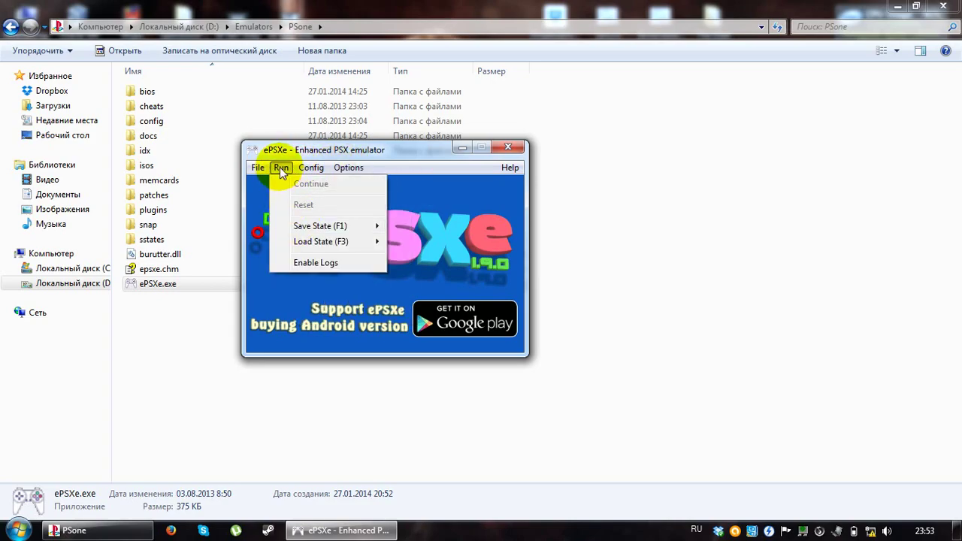
{"action": "mouse_move", "coordinate": [331, 229]}
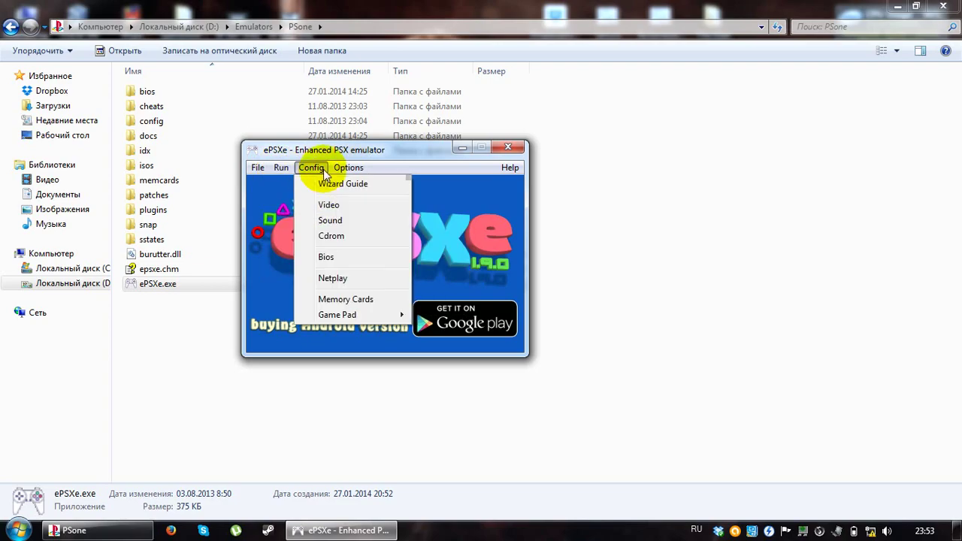
{"action": "mouse_move", "coordinate": [348, 164]}
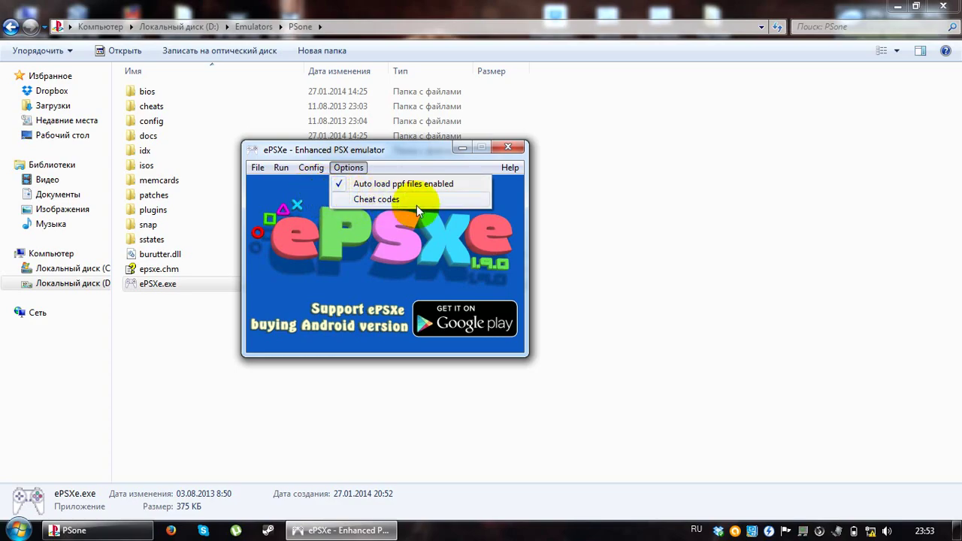
{"action": "left_click", "coordinate": [297, 153]}
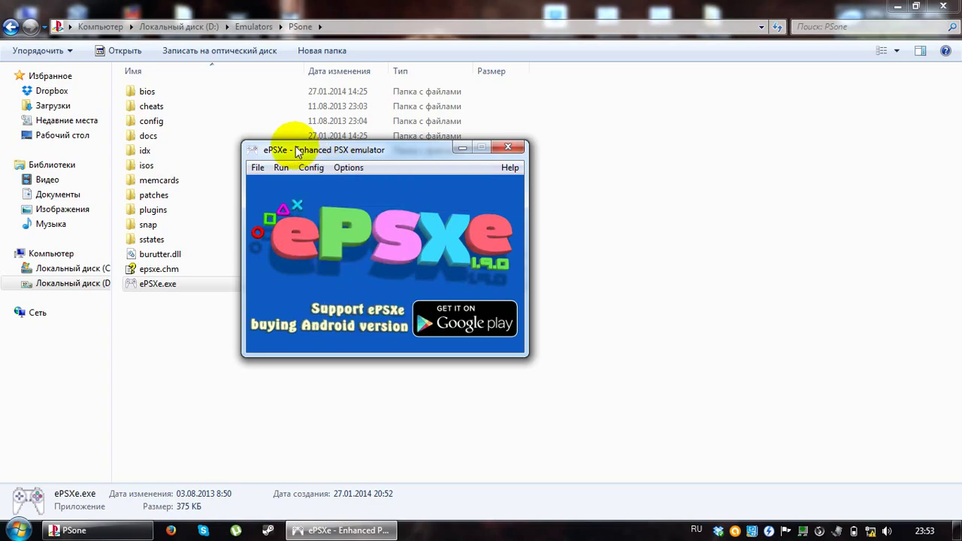